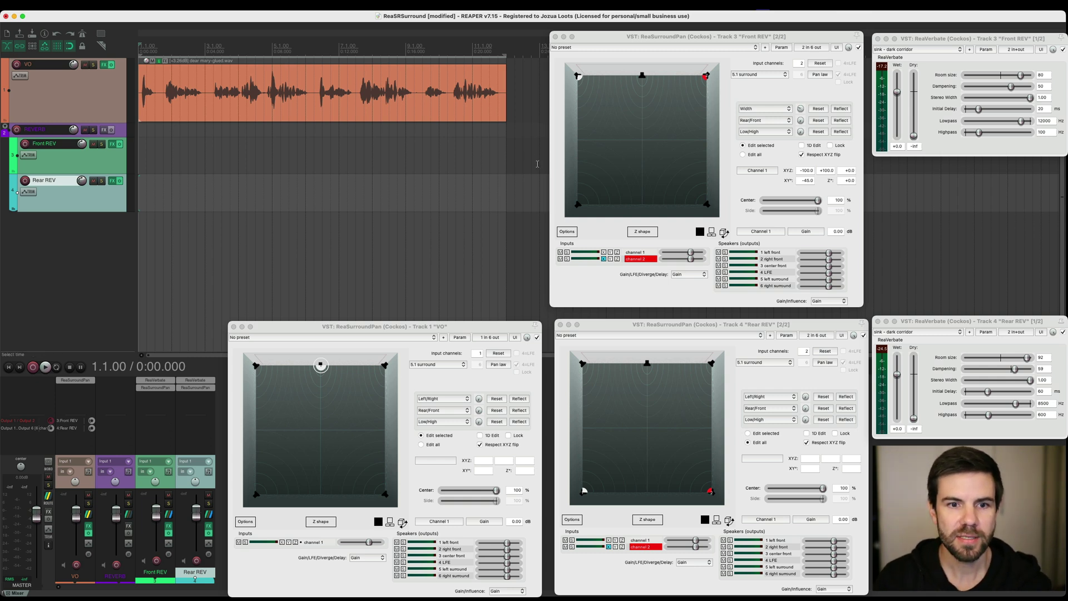
Select the VO track by clicking its media item in the arrange view.
{"action": "left_click", "coordinate": [146, 113]}
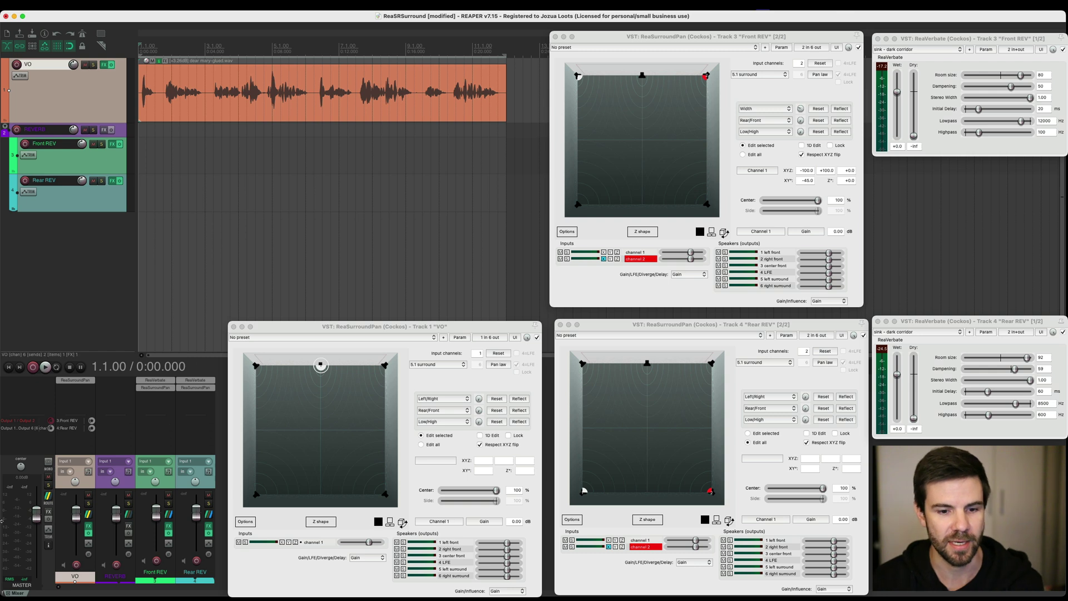
{"action": "left_click", "coordinate": [48, 497]}
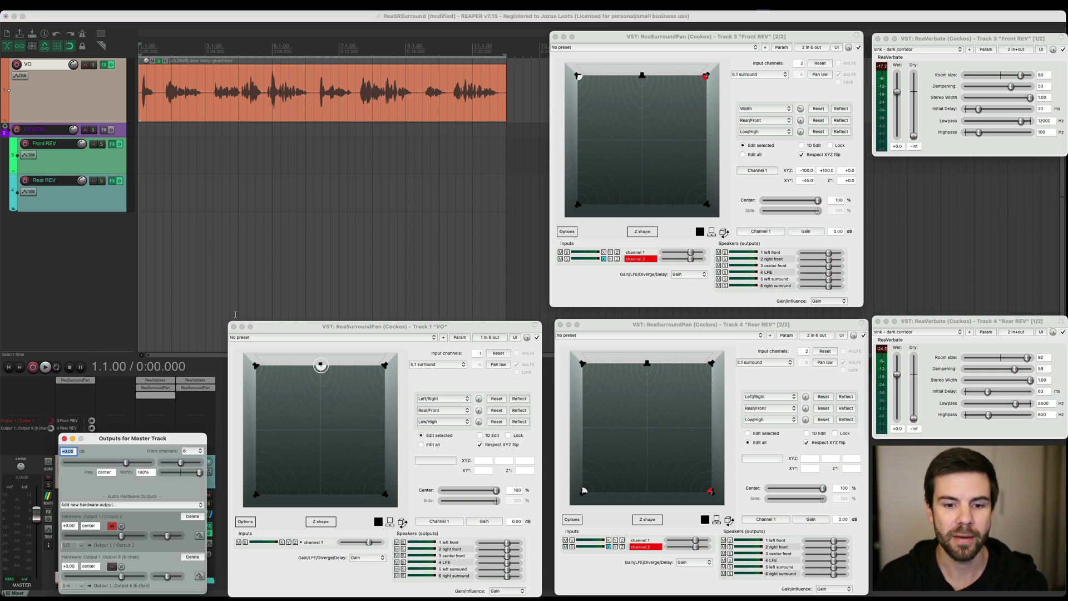
{"action": "left_click_drag", "start_coordinate": [160, 442], "coordinate": [255, 150]}
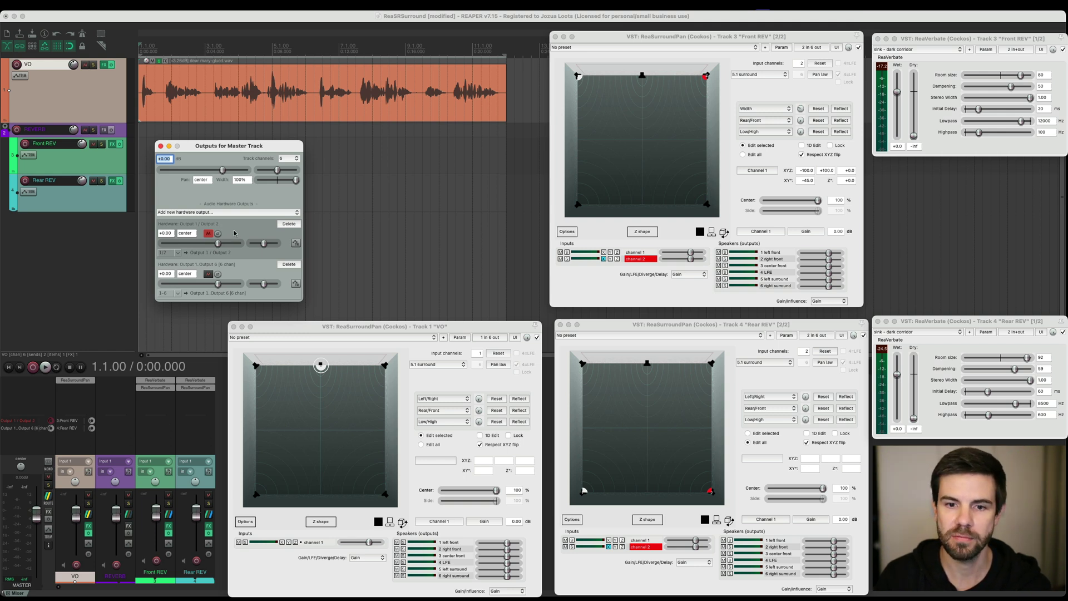
{"action": "left_click", "coordinate": [241, 275]}
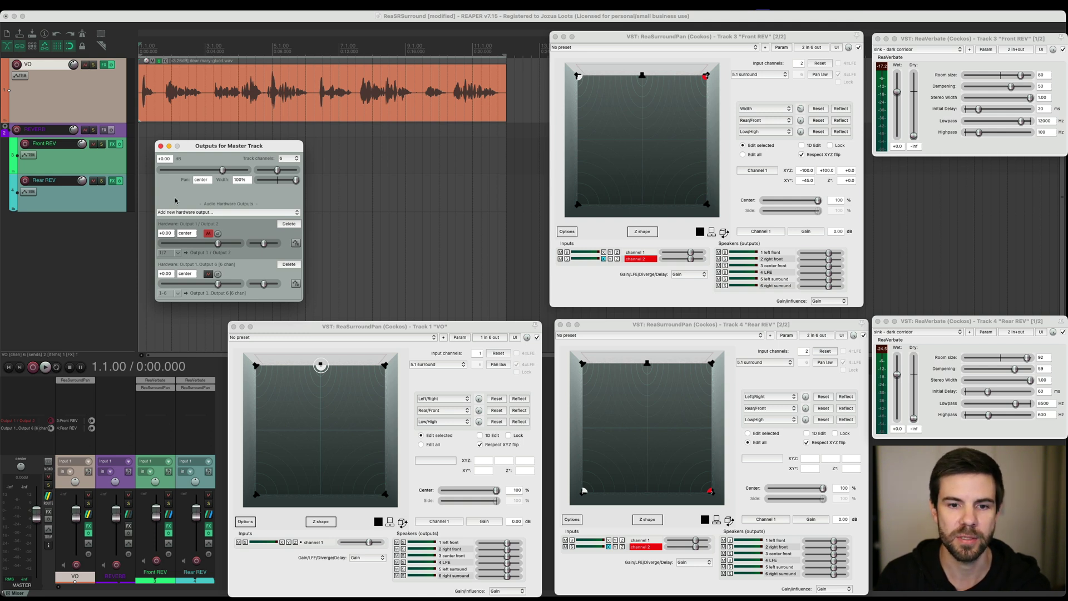
{"action": "left_click", "coordinate": [161, 146]}
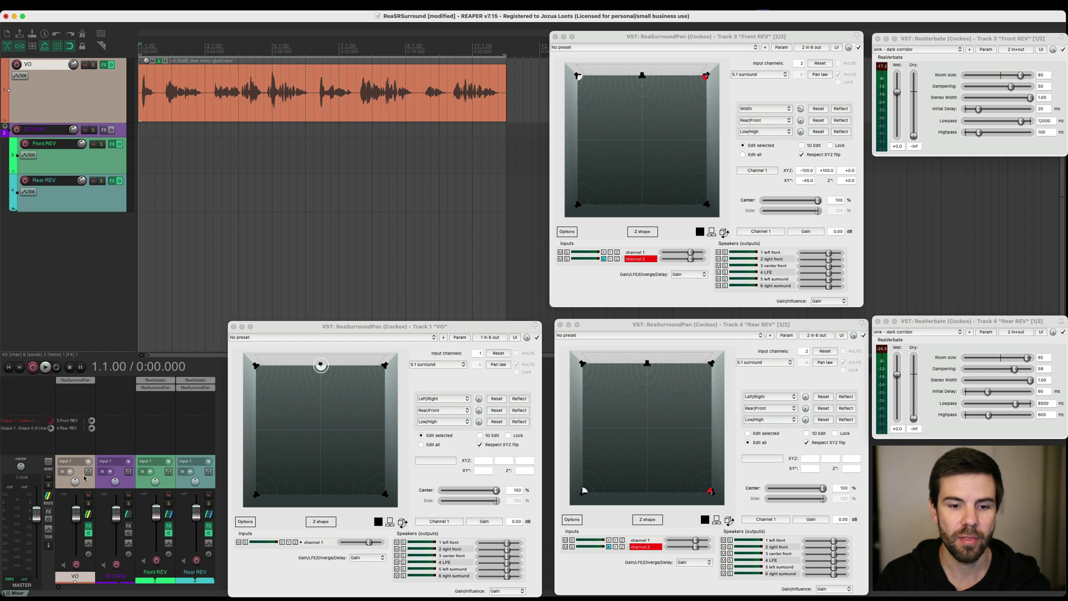
Show the VO routing window with sends to Front REV at -16 dB and Rear REV at -20 dB.
{"action": "left_click", "coordinate": [88, 514]}
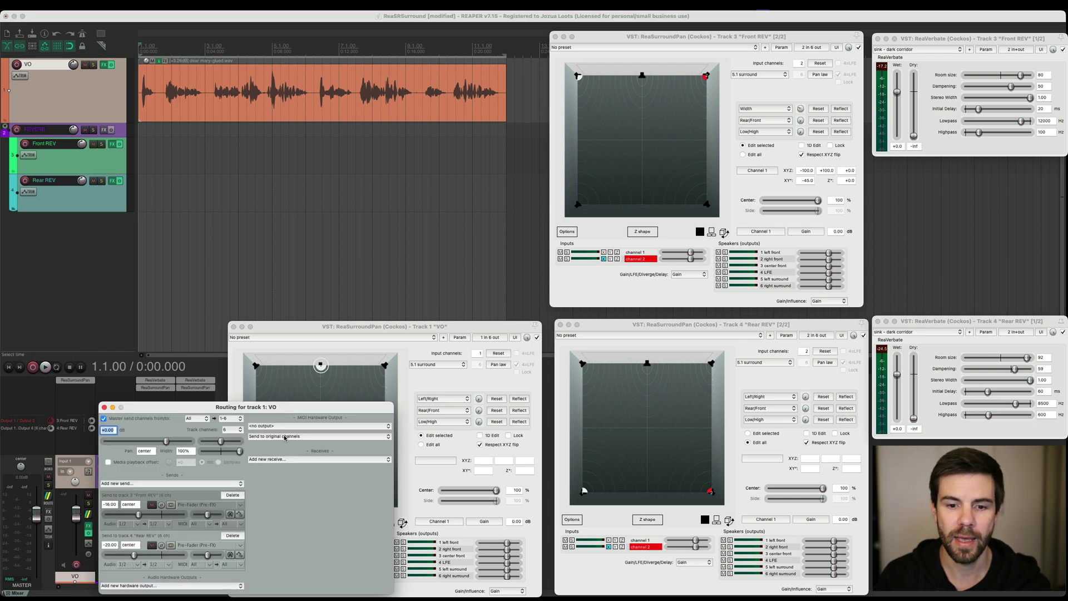
{"action": "left_click_drag", "start_coordinate": [328, 407], "coordinate": [333, 133]}
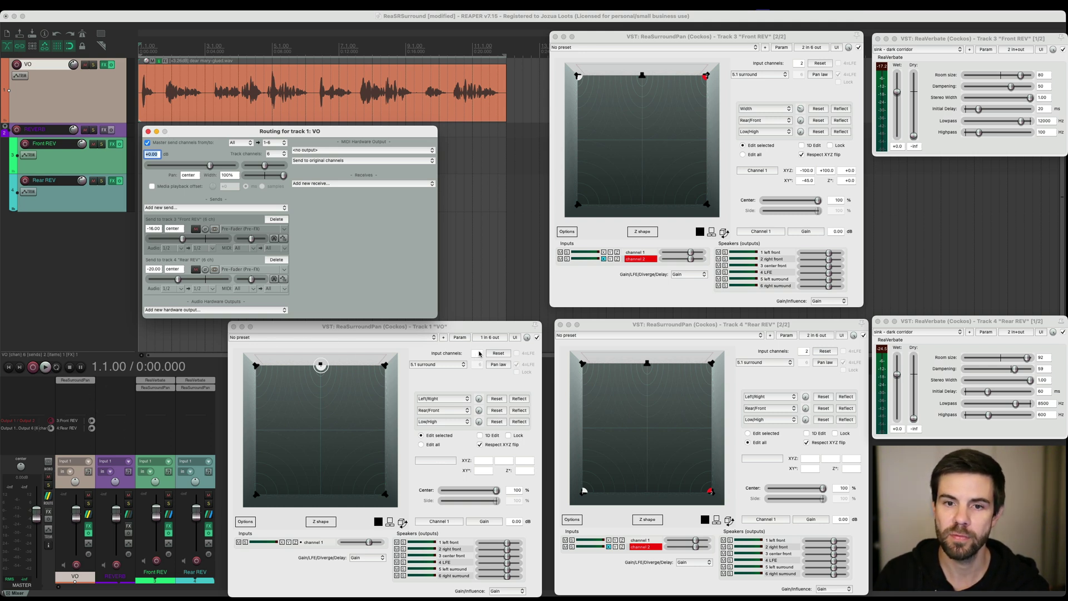
{"action": "type", "text": "1"}
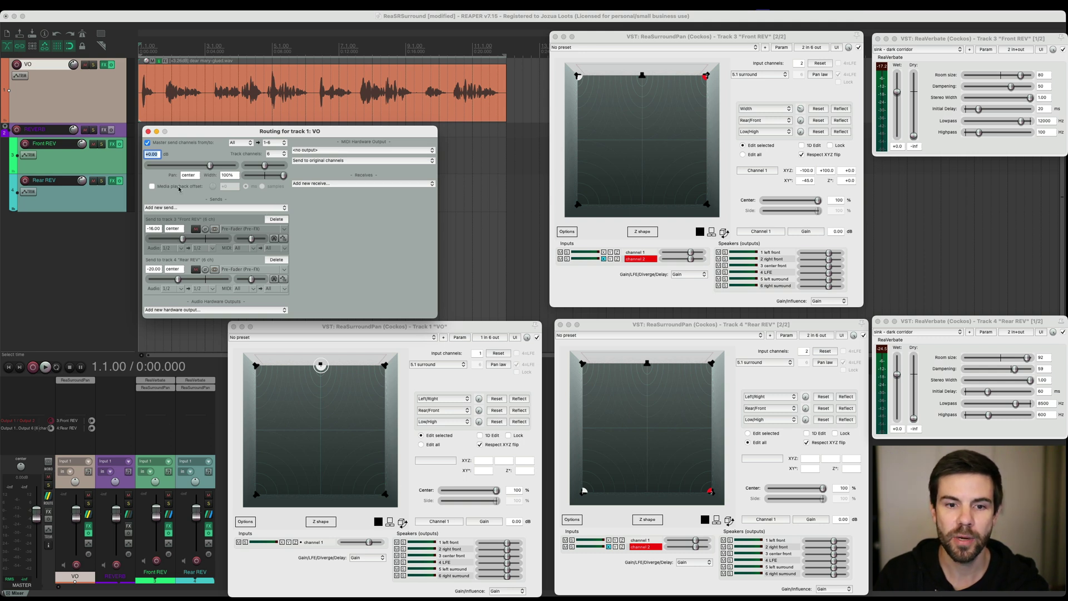
Add and delete an extra Rear REV send, leaving both VO sends Pre-Fader (Pre-FX).
{"action": "left_click", "coordinate": [175, 207]}
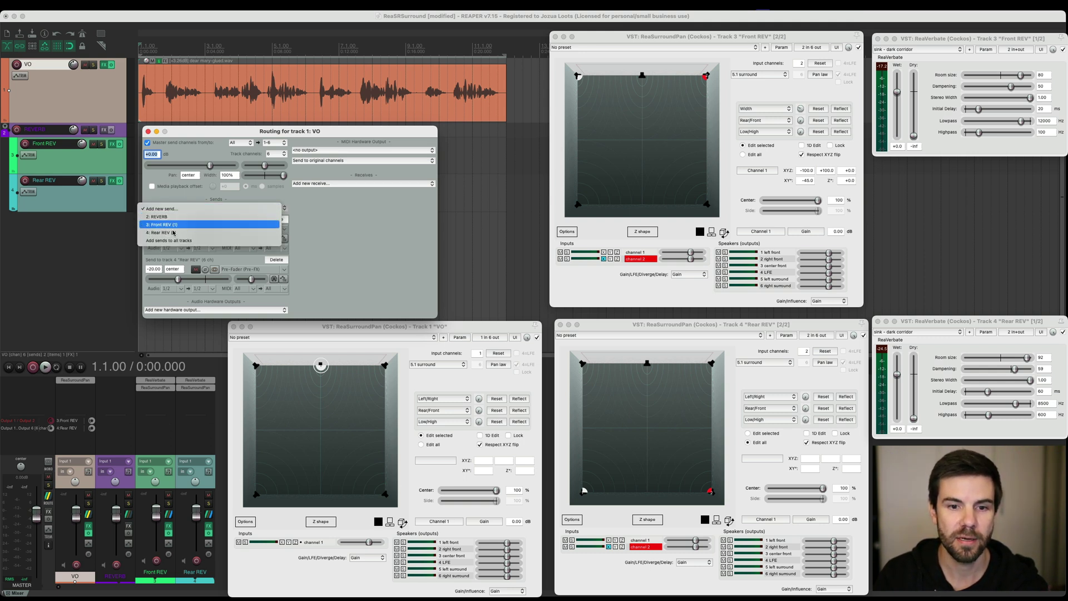
{"action": "left_click", "coordinate": [173, 233]}
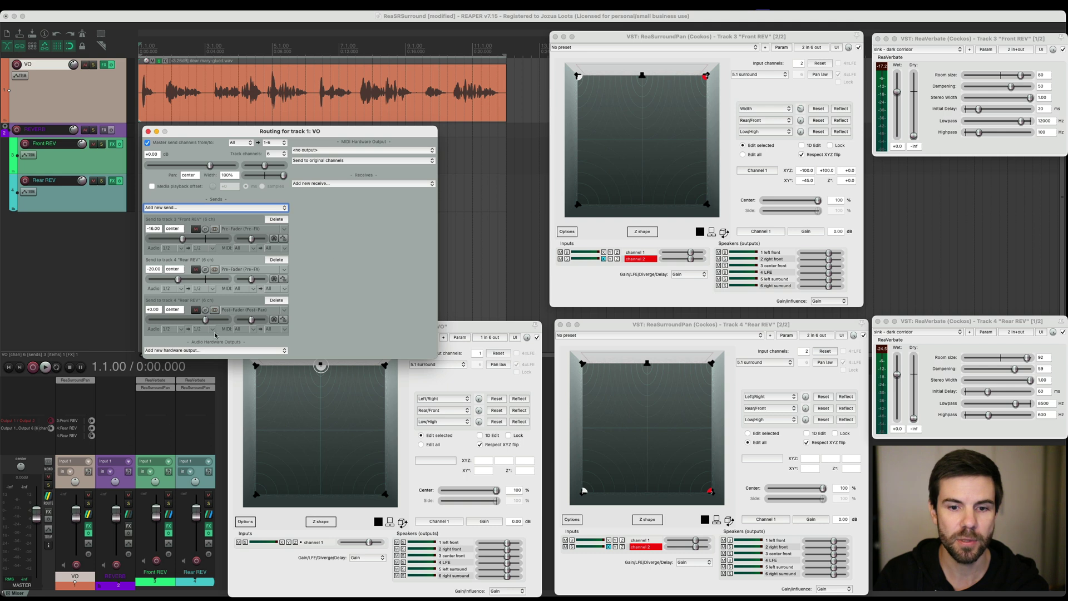
{"action": "left_click", "coordinate": [227, 311]}
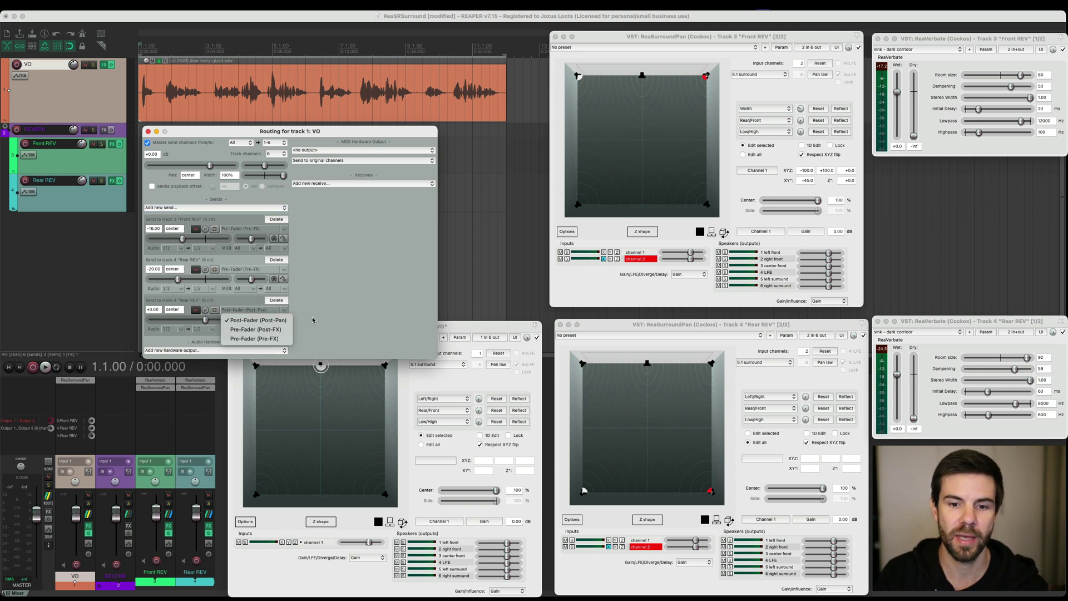
{"action": "left_click", "coordinate": [296, 308]}
{"action": "left_click", "coordinate": [277, 300]}
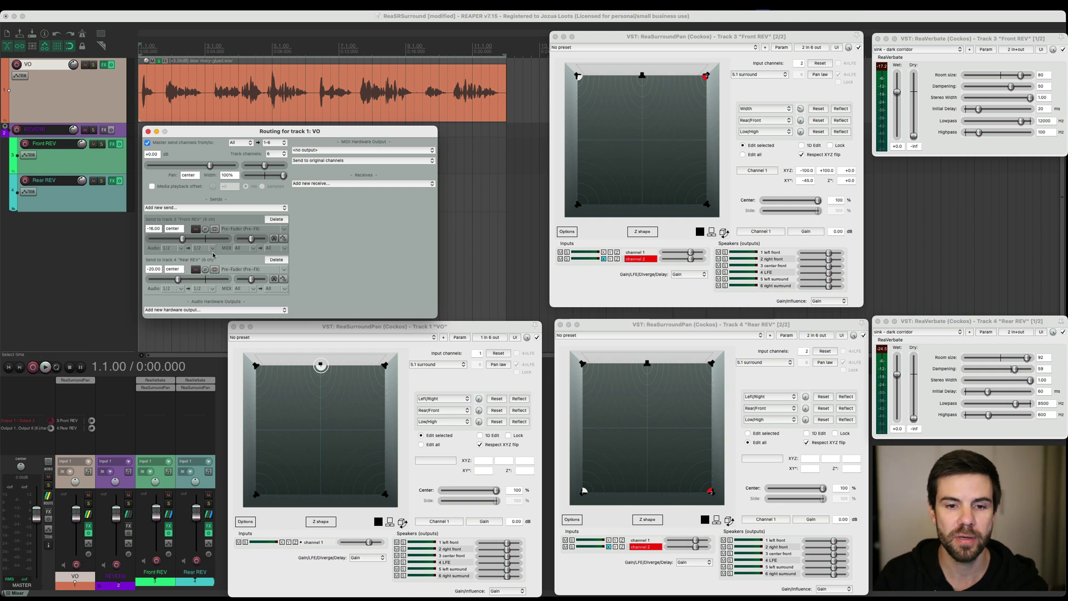
{"action": "left_click", "coordinate": [254, 231]}
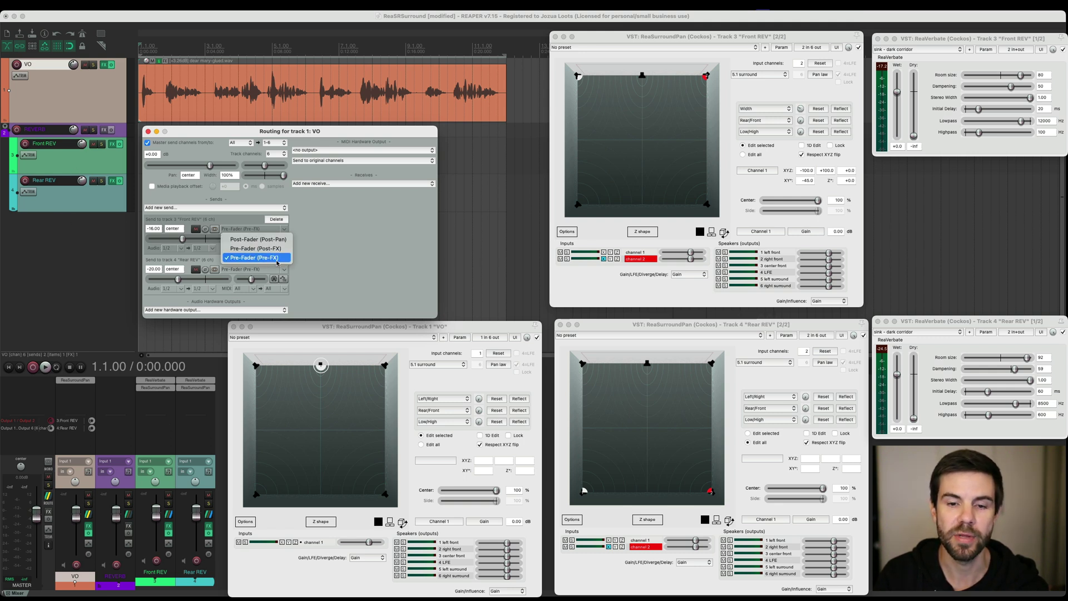
{"action": "left_click", "coordinate": [325, 258]}
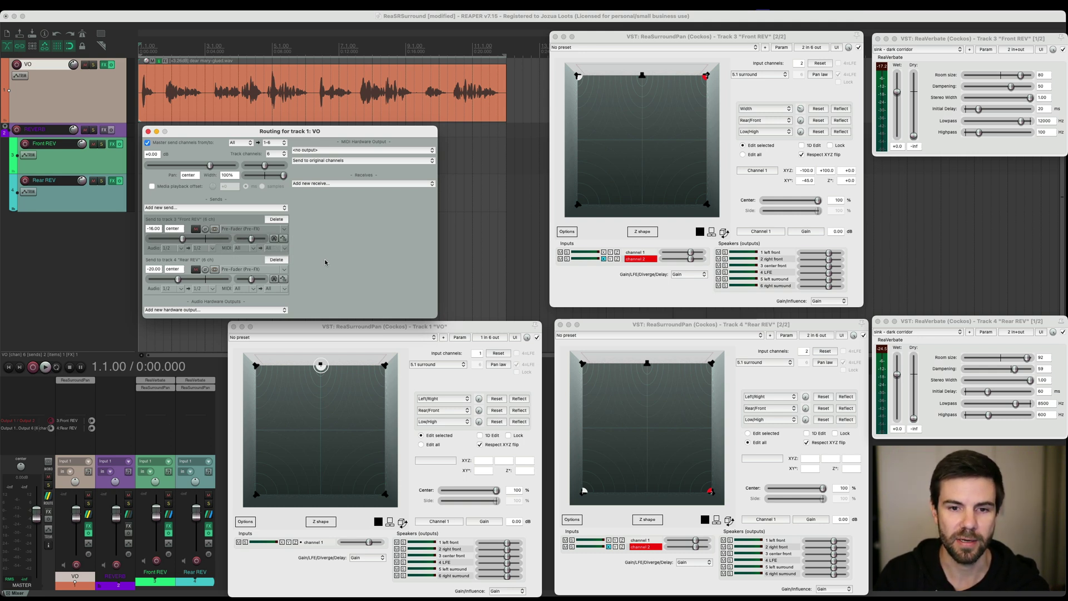
Close the VO routing window and select Front REV, then Rear REV, then Front REV again.
{"action": "left_click", "coordinate": [148, 131]}
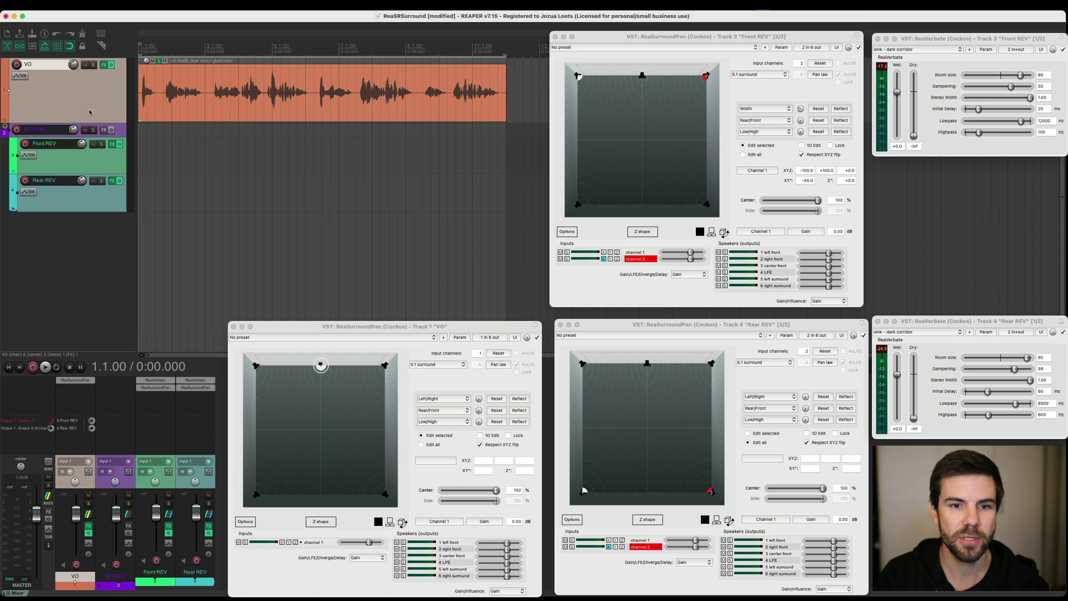
{"action": "left_click", "coordinate": [92, 144]}
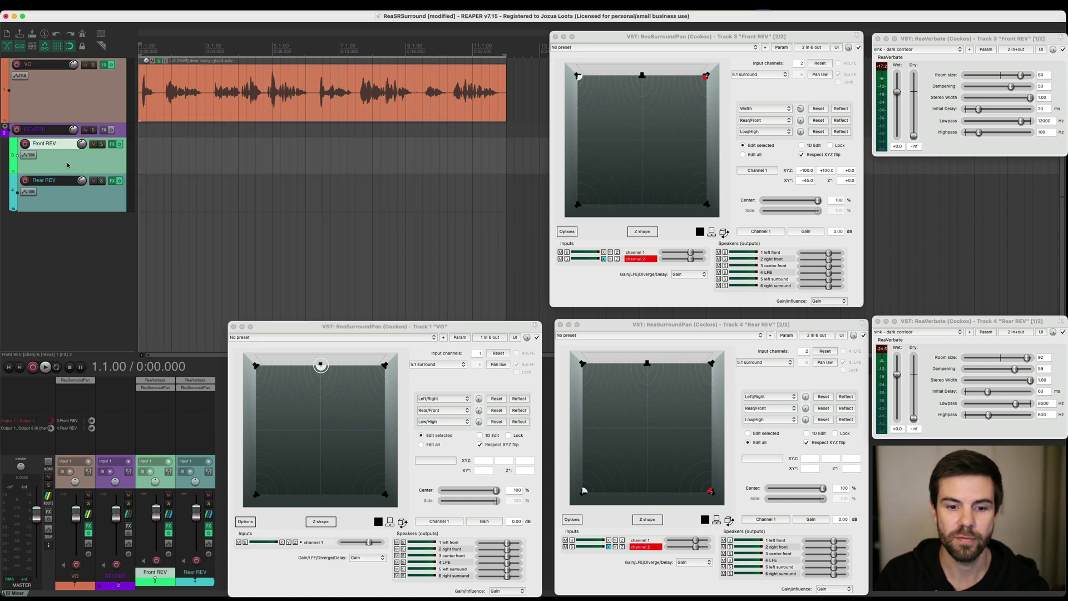
{"action": "left_click", "coordinate": [72, 206]}
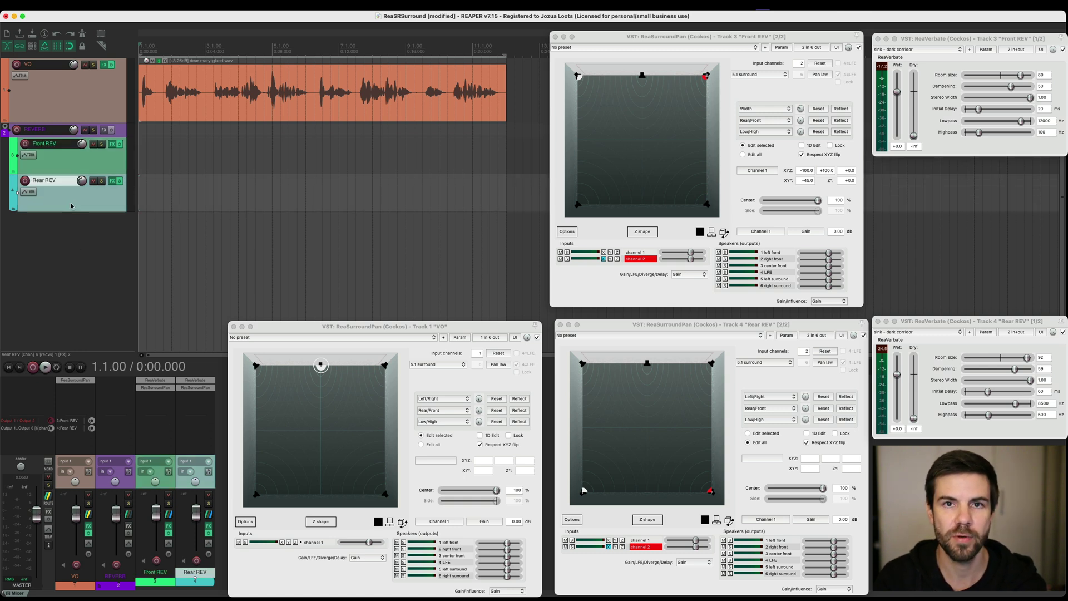
{"action": "left_click", "coordinate": [86, 170]}
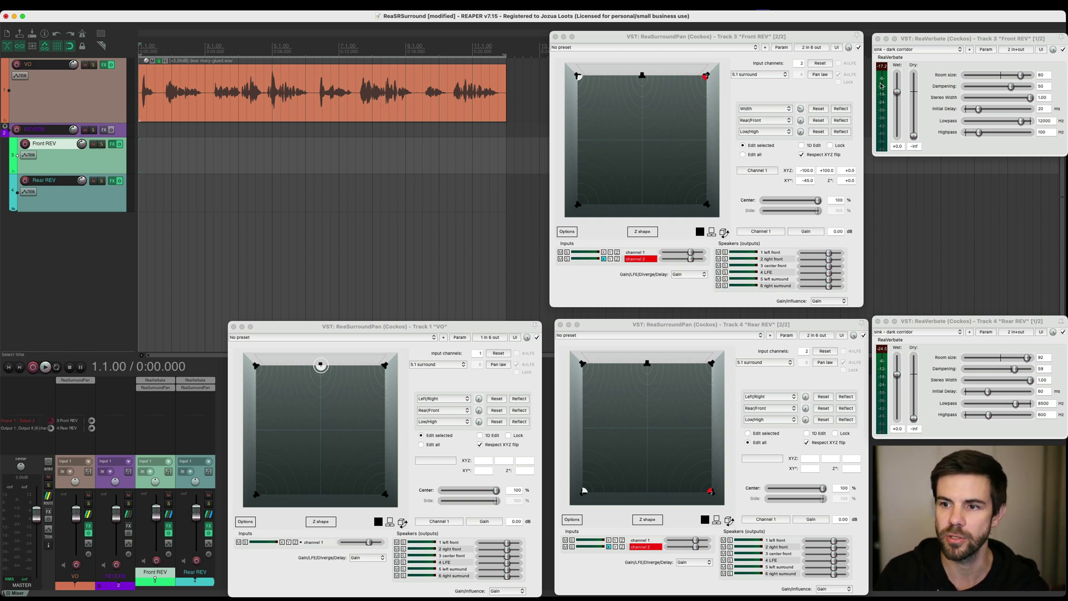
{"action": "left_click", "coordinate": [926, 67]}
{"action": "left_click", "coordinate": [932, 323]}
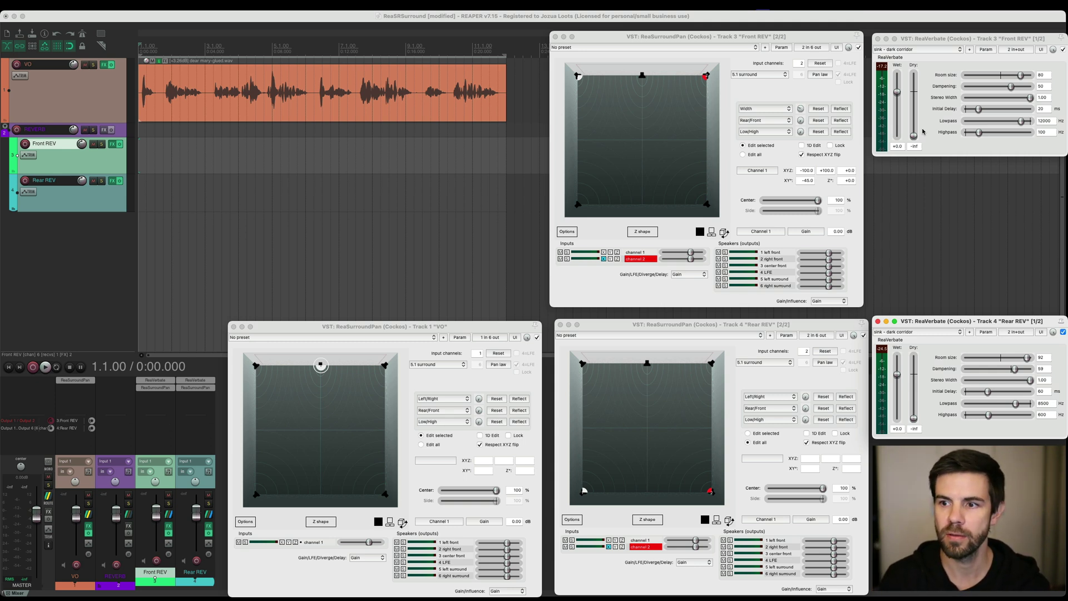
{"action": "left_click", "coordinate": [1007, 65]}
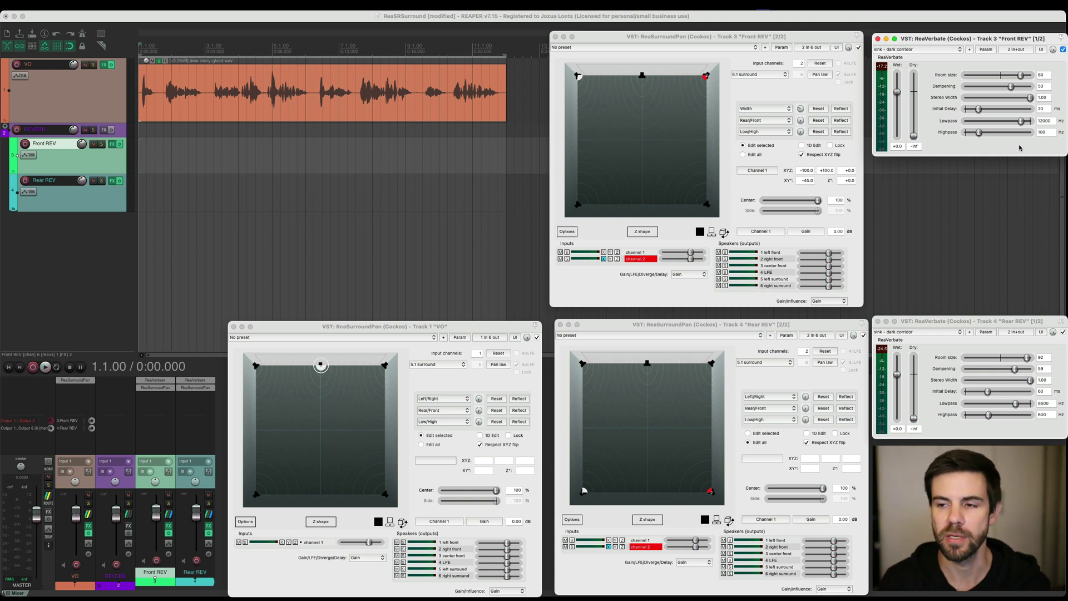
{"action": "left_click", "coordinate": [961, 322]}
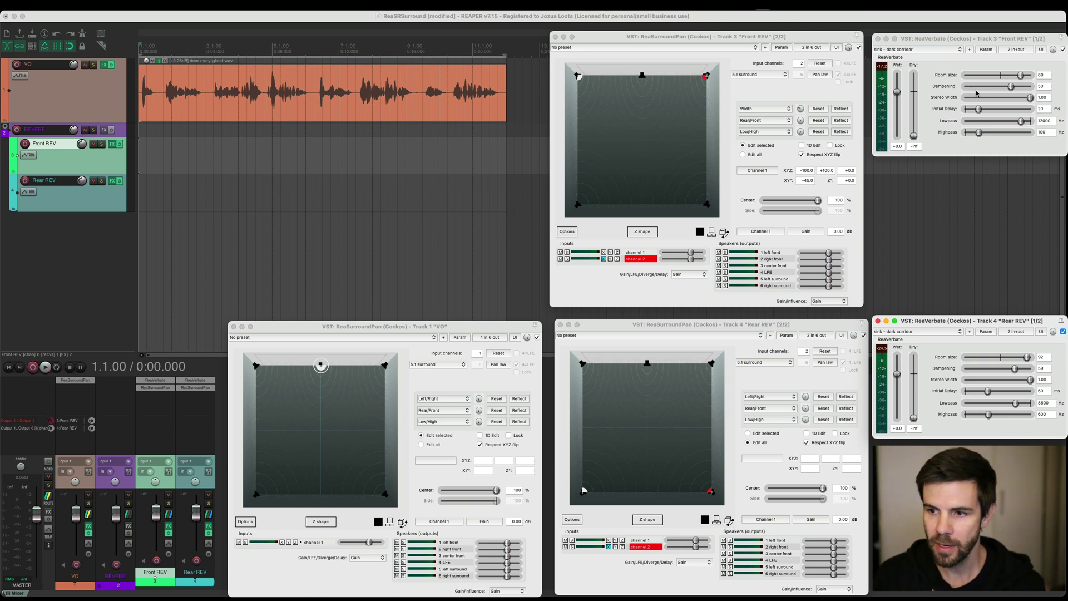
{"action": "left_click", "coordinate": [62, 205]}
{"action": "left_click", "coordinate": [61, 207]}
{"action": "left_click", "coordinate": [54, 163]}
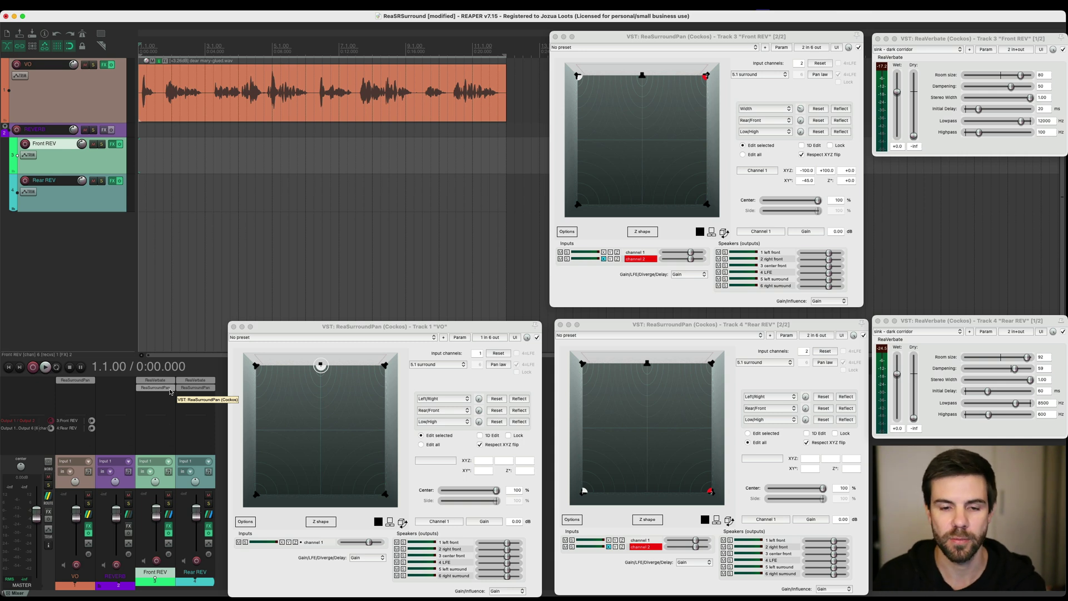
{"action": "left_click", "coordinate": [624, 324]}
{"action": "left_click", "coordinate": [616, 65]}
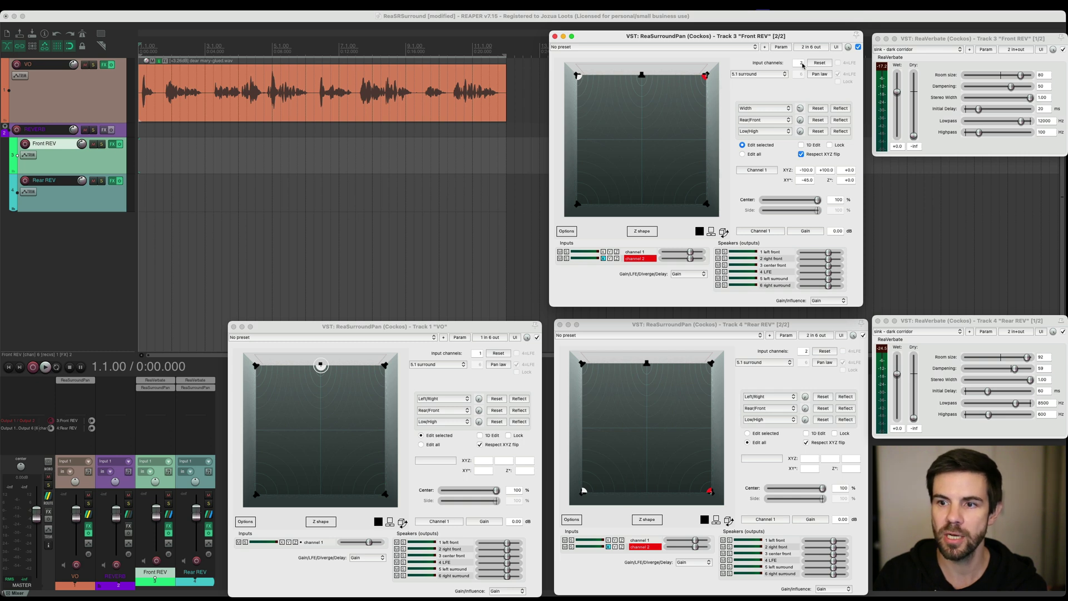
{"action": "left_click", "coordinate": [949, 36]}
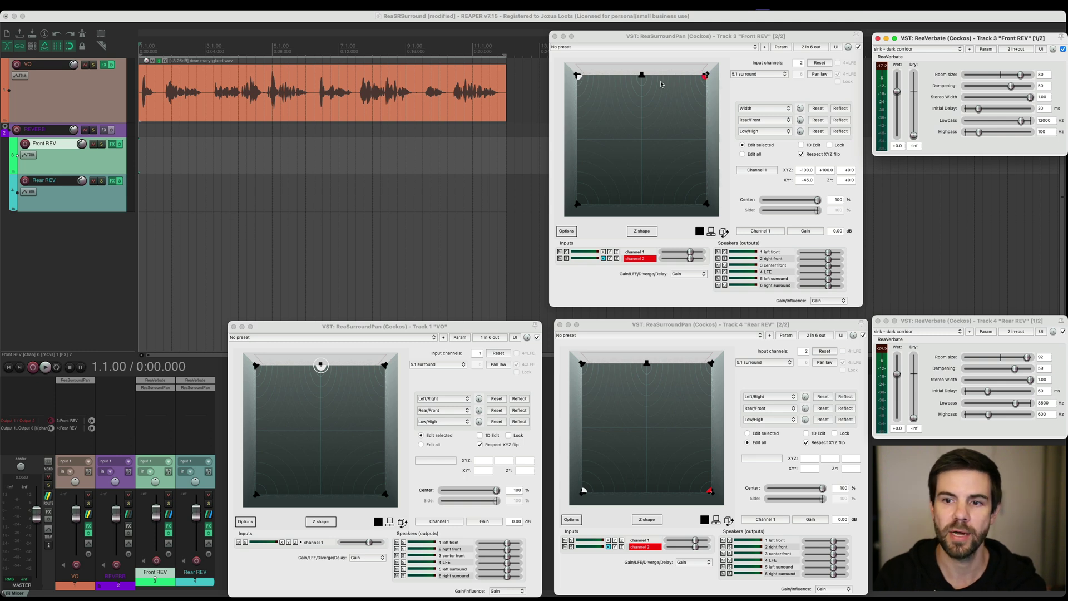
{"action": "left_click", "coordinate": [718, 325]}
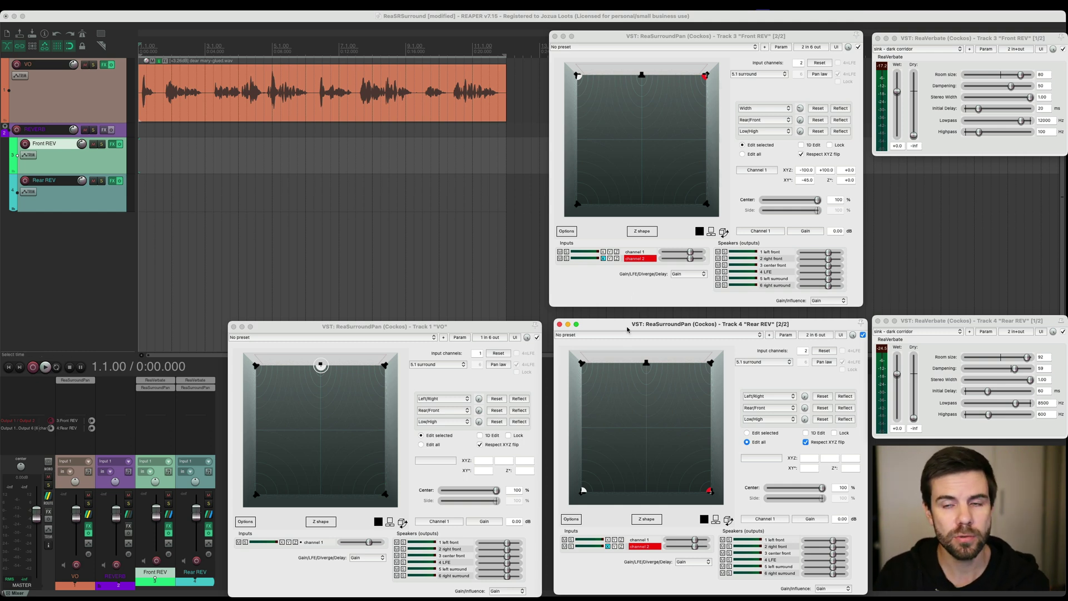
{"action": "left_click_drag", "start_coordinate": [621, 326], "coordinate": [618, 328]}
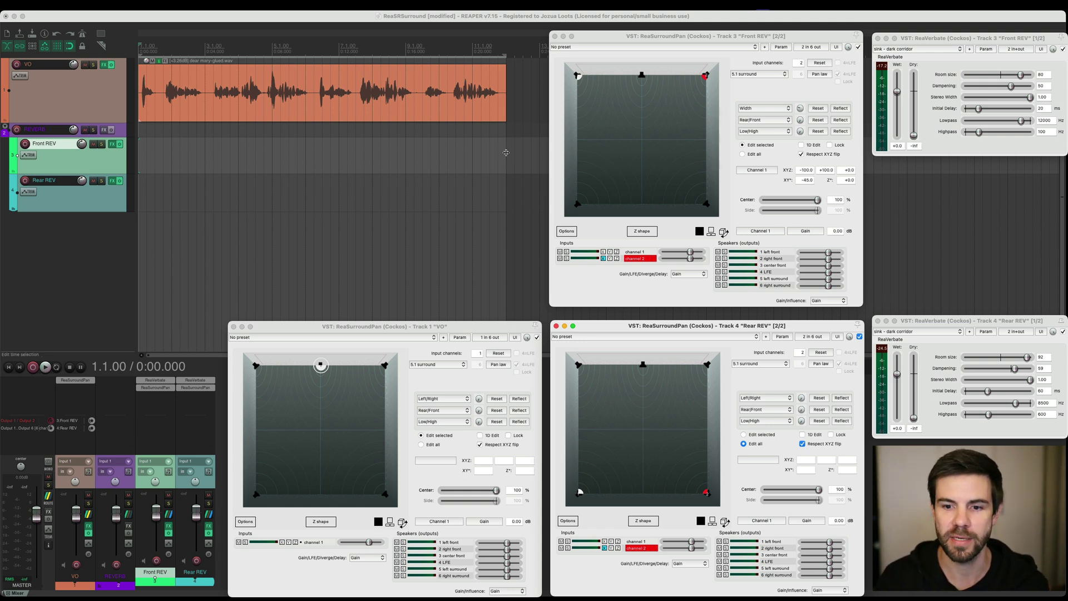
{"action": "left_click", "coordinate": [105, 194]}
{"action": "left_click", "coordinate": [120, 129]}
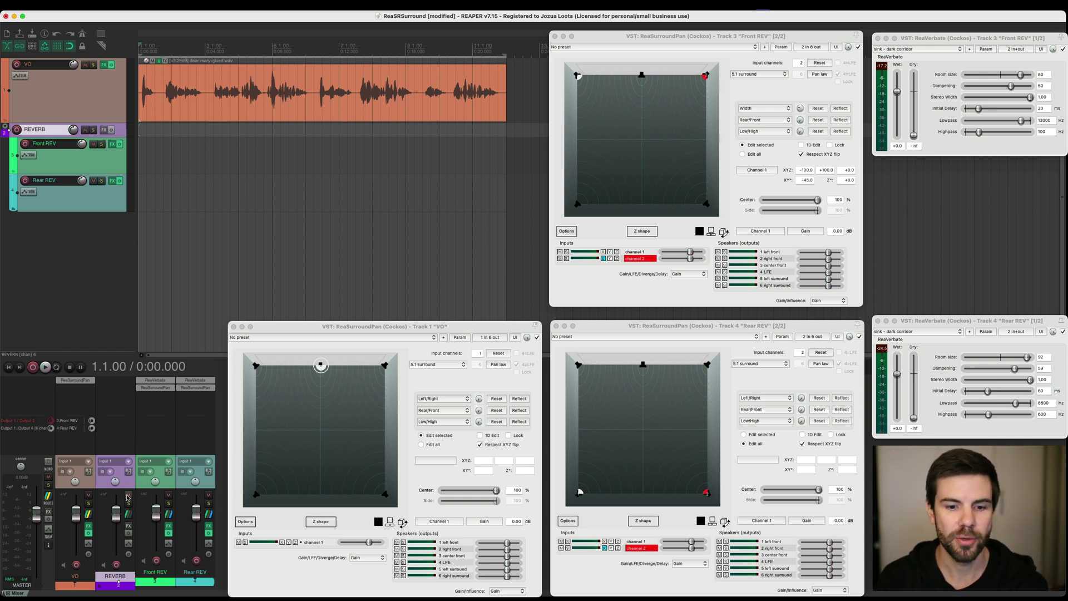
{"action": "left_click", "coordinate": [128, 514]}
{"action": "left_click_drag", "start_coordinate": [309, 488], "coordinate": [344, 166]}
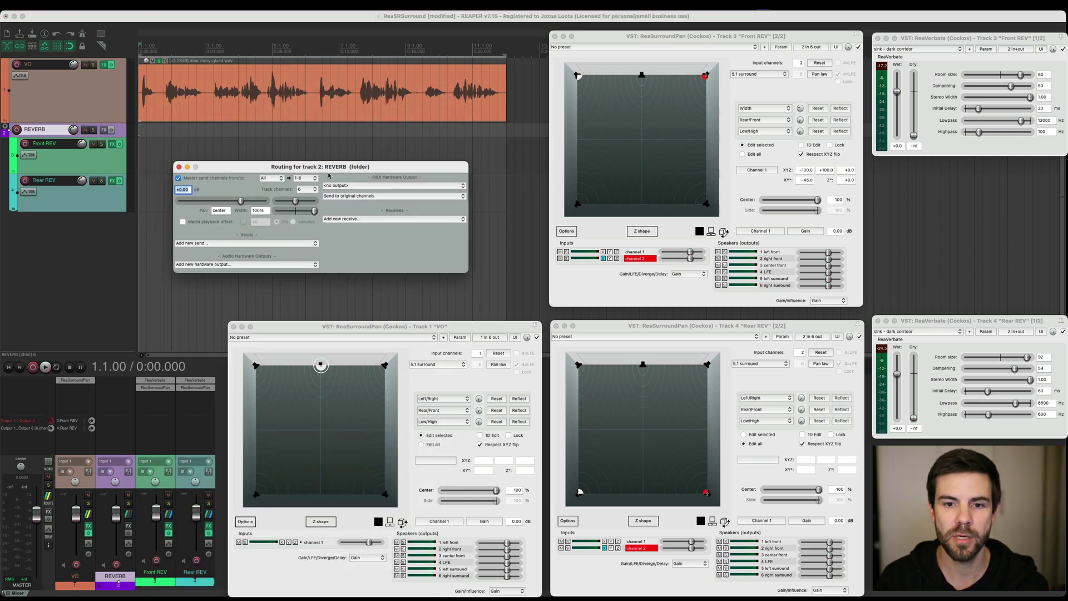
{"action": "left_click_drag", "start_coordinate": [333, 167], "coordinate": [331, 172]}
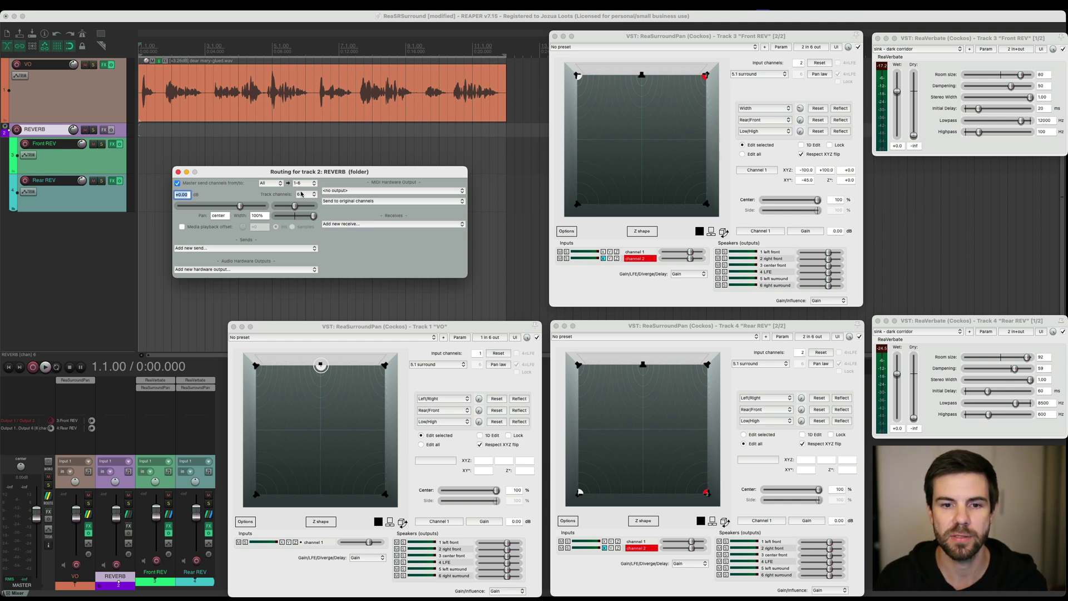
{"action": "left_click", "coordinate": [178, 171]}
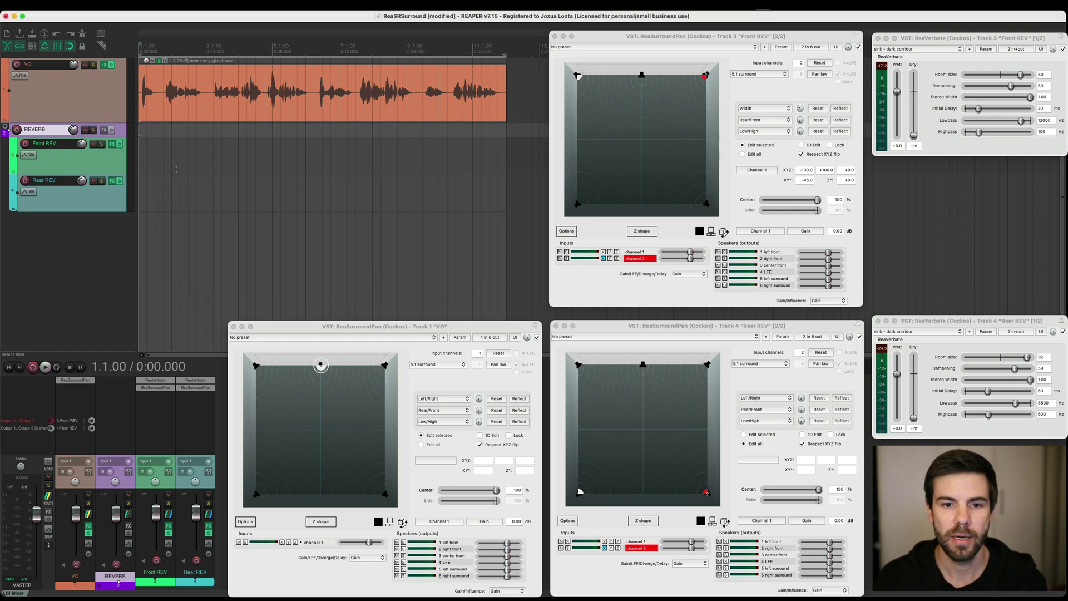
{"action": "left_click", "coordinate": [671, 325]}
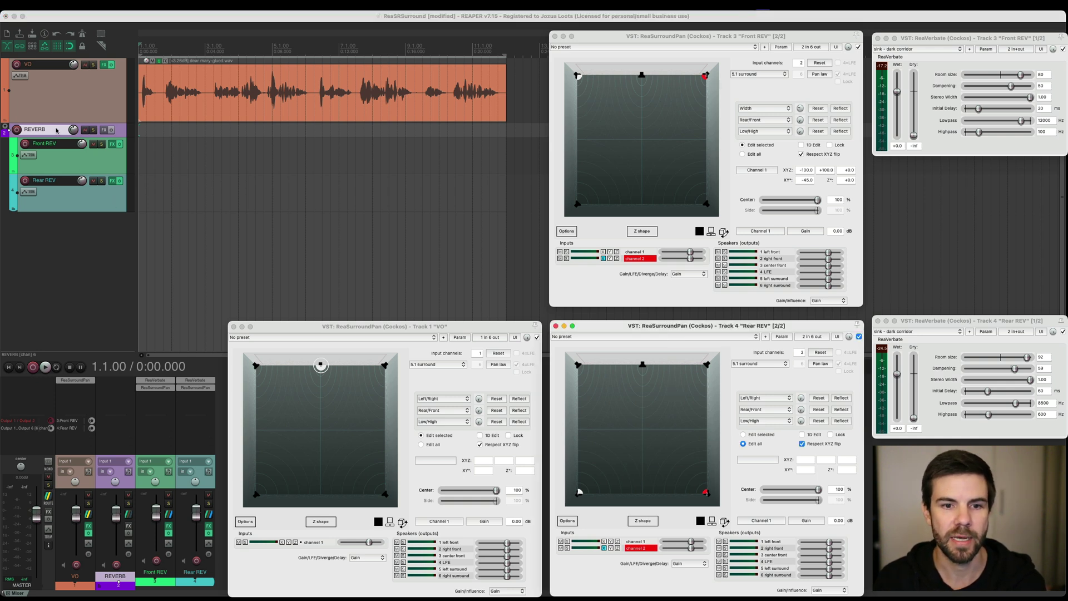
{"action": "left_click", "coordinate": [130, 204]}
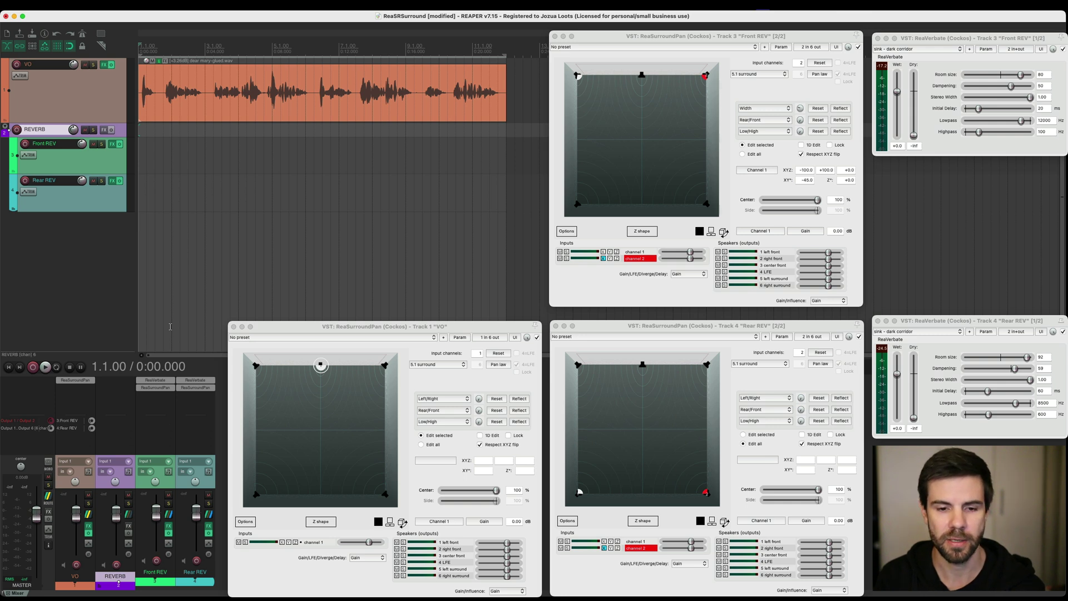
{"action": "key", "text": "space"}
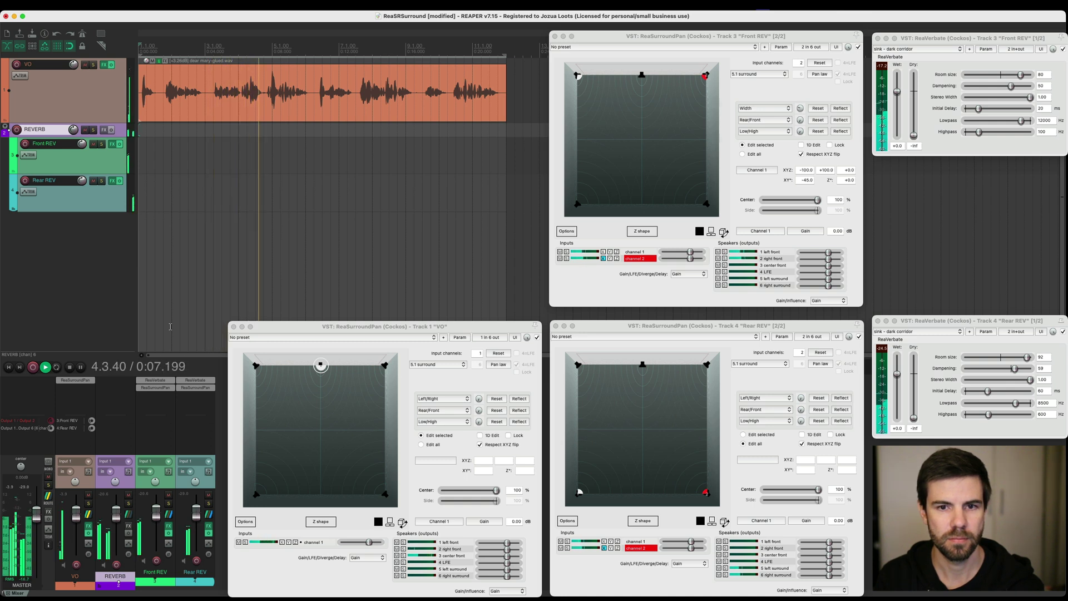
{"action": "key", "text": "space"}
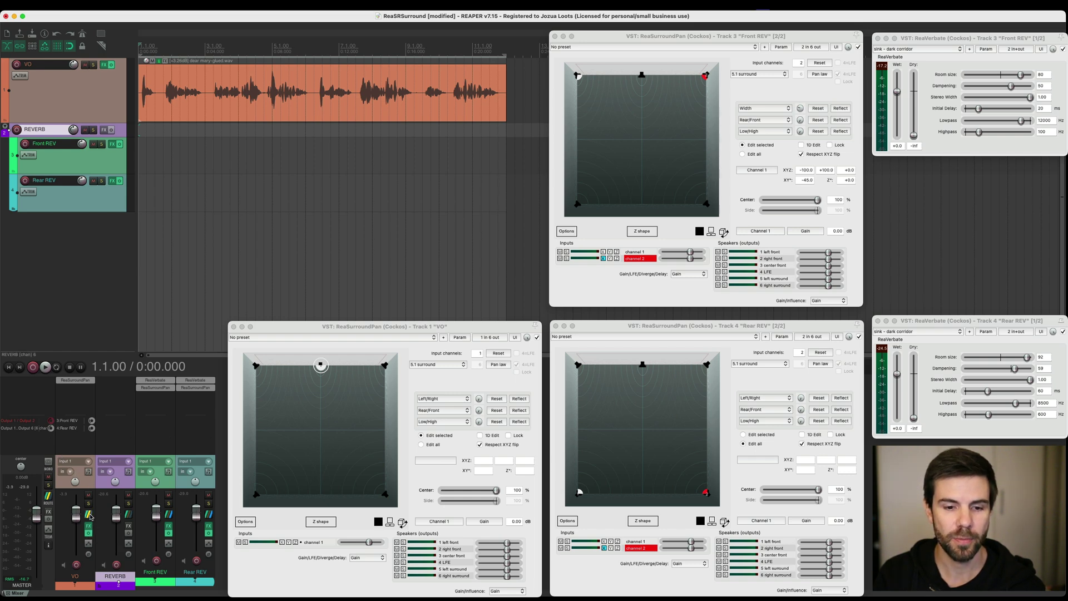
Reopen VO routing, toggle the Front REV send's mute, then close it with sends at -16/-20 dB.
{"action": "left_click", "coordinate": [88, 534]}
{"action": "left_click_drag", "start_coordinate": [273, 408], "coordinate": [325, 143]}
{"action": "left_click", "coordinate": [205, 236]}
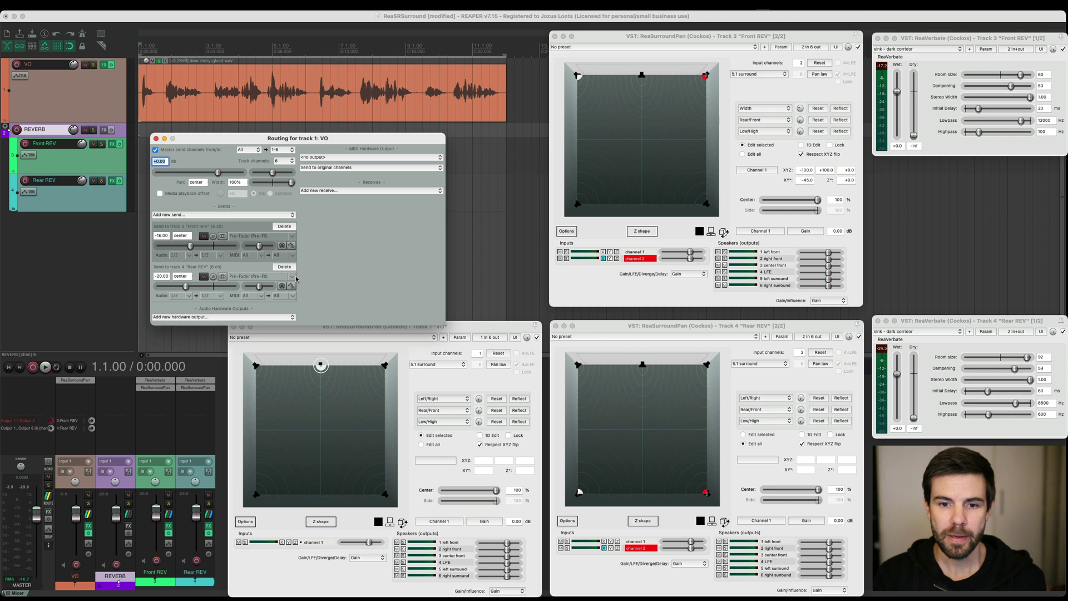
{"action": "left_click_drag", "start_coordinate": [388, 138], "coordinate": [412, 131]}
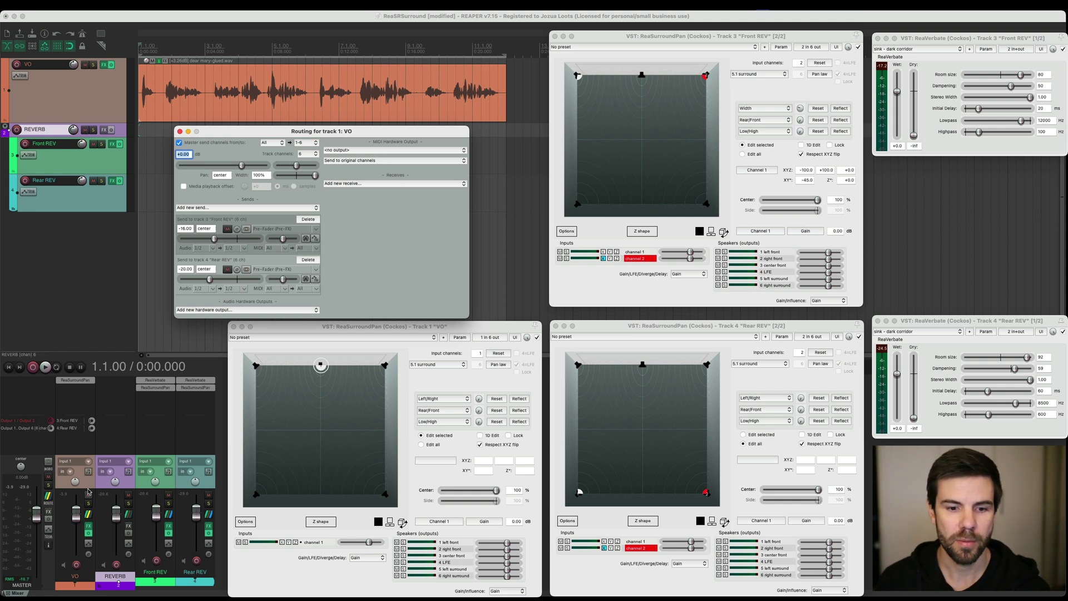
{"action": "left_click", "coordinate": [142, 443]}
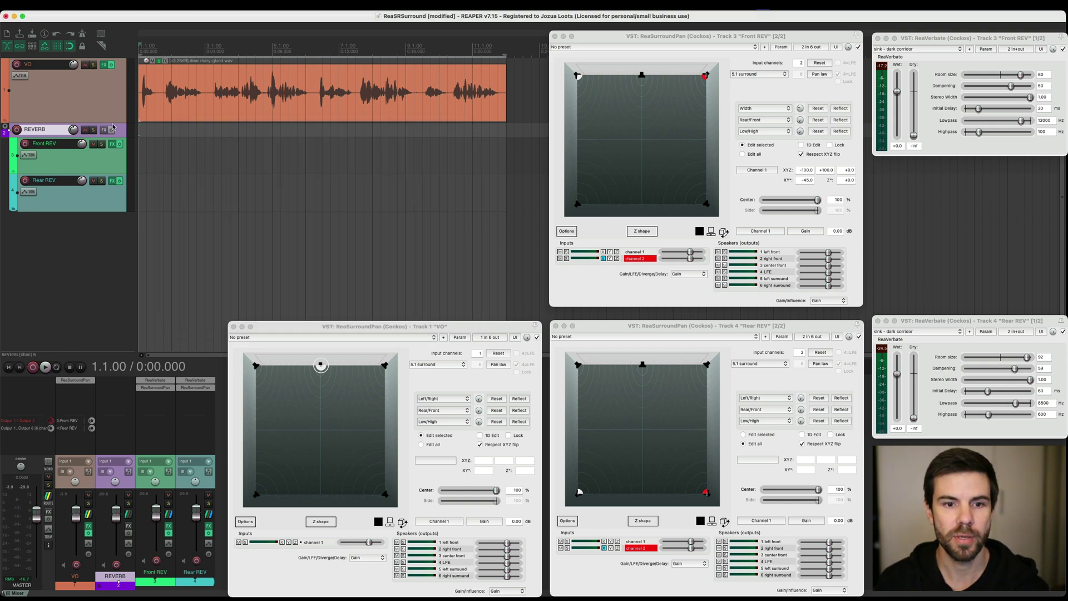
{"action": "left_click", "coordinate": [128, 515]}
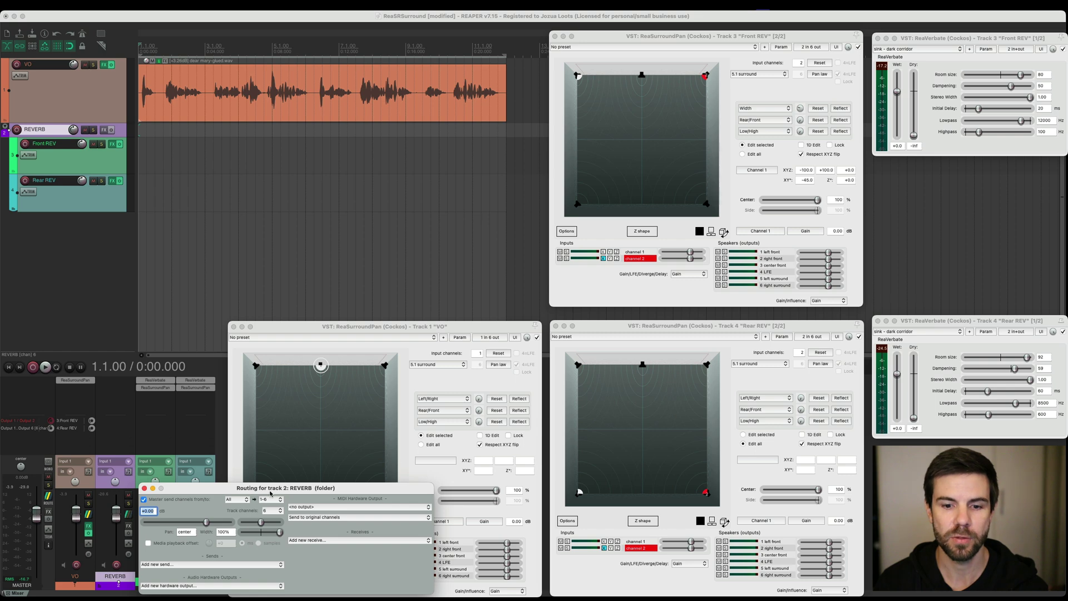
{"action": "left_click_drag", "start_coordinate": [274, 490], "coordinate": [298, 172]}
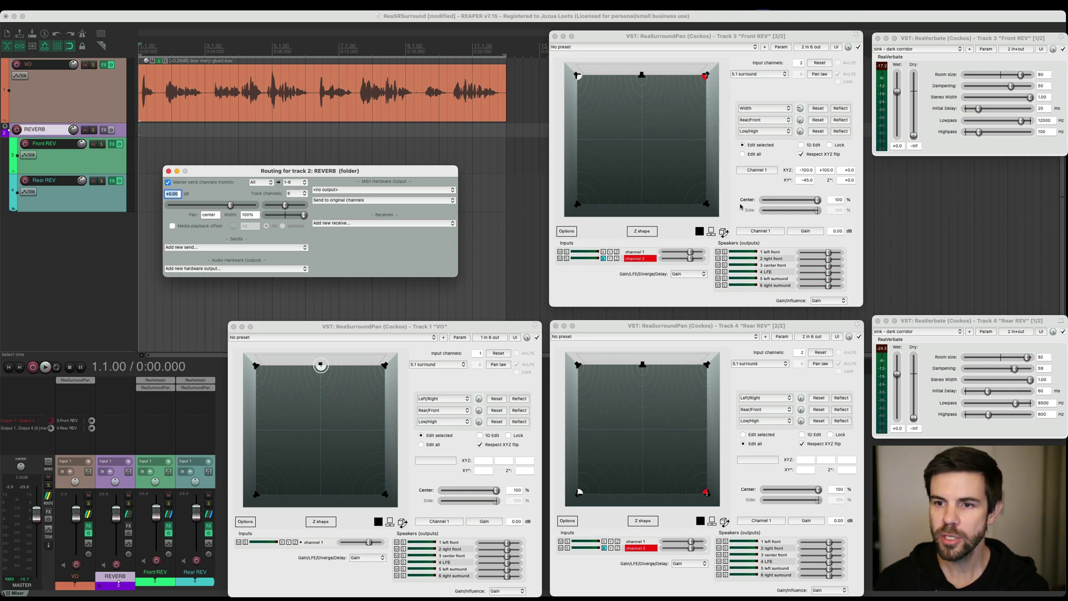
{"action": "left_click", "coordinate": [733, 97]}
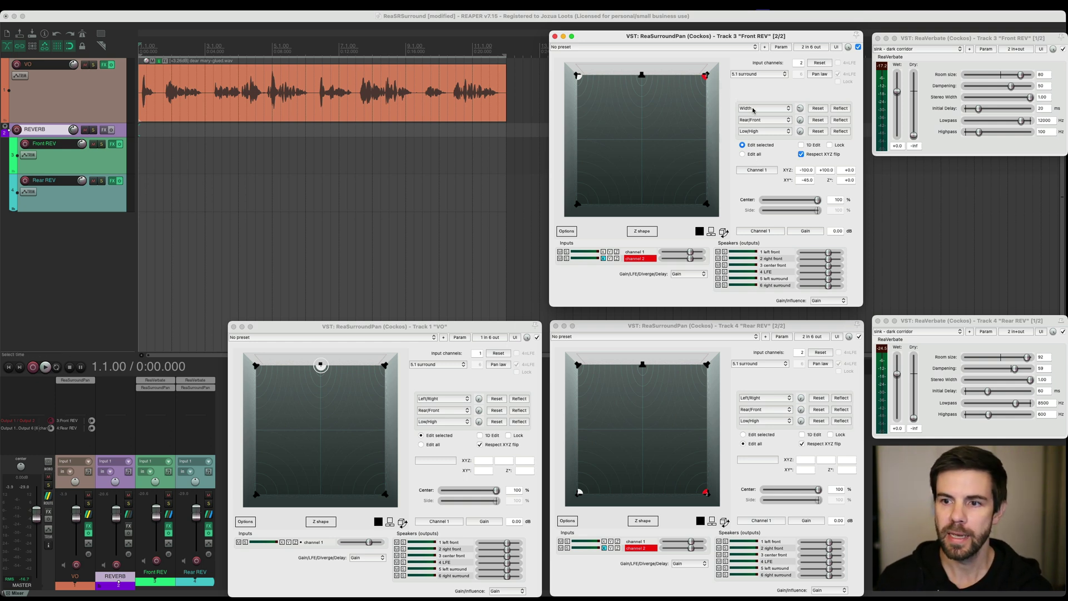
{"action": "left_click_drag", "start_coordinate": [727, 35], "coordinate": [726, 35]}
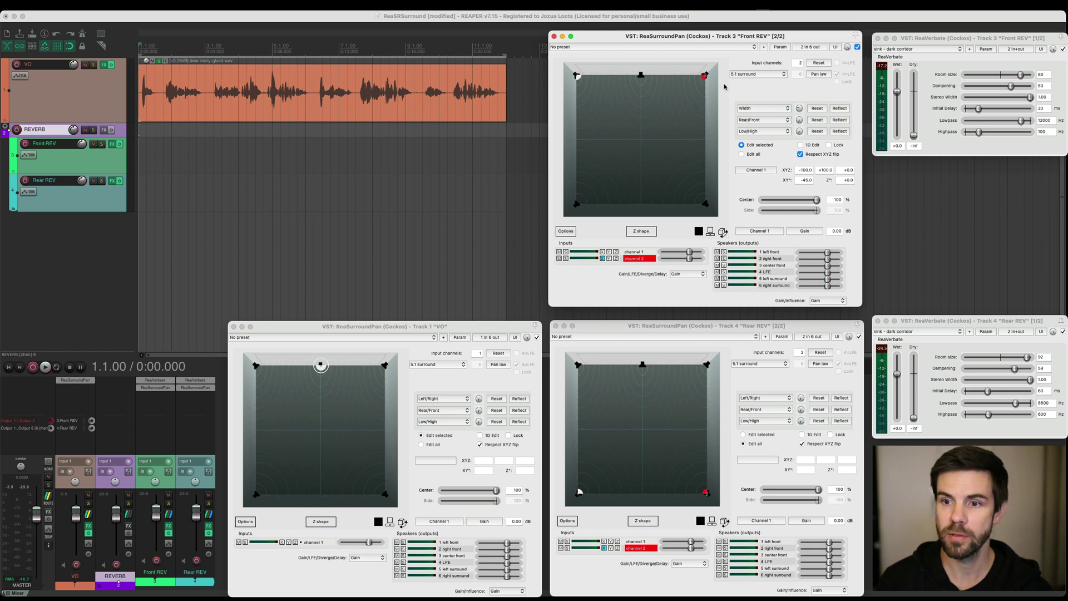
{"action": "left_click_drag", "start_coordinate": [579, 75], "coordinate": [595, 75]}
{"action": "left_click_drag", "start_coordinate": [701, 78], "coordinate": [687, 82]}
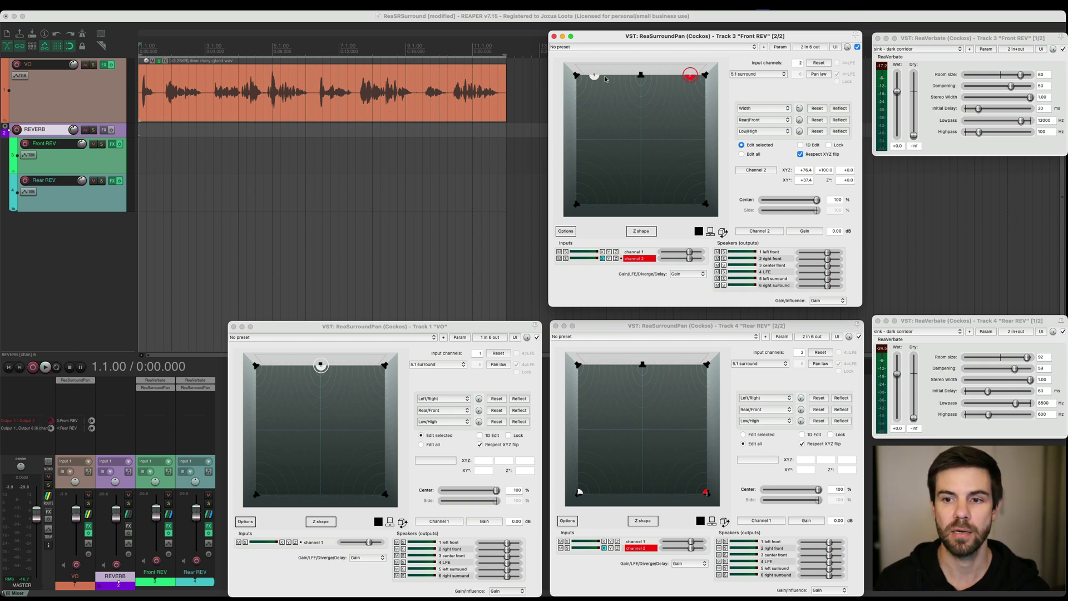
{"action": "left_click_drag", "start_coordinate": [595, 75], "coordinate": [579, 74]}
{"action": "left_click_drag", "start_coordinate": [690, 75], "coordinate": [705, 75]}
{"action": "left_click", "coordinate": [698, 275]}
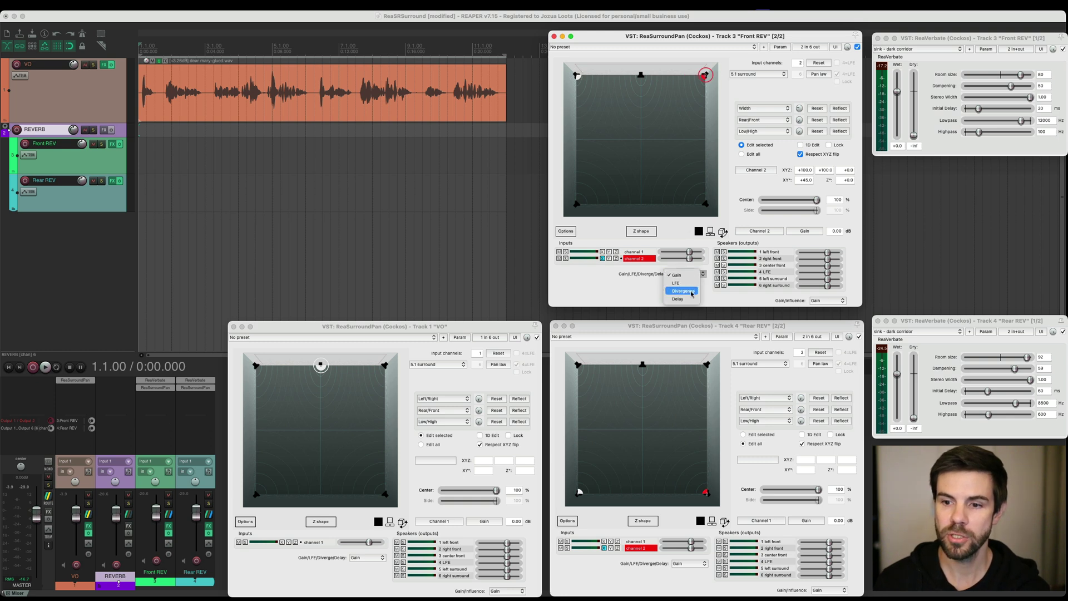
{"action": "left_click", "coordinate": [690, 290]}
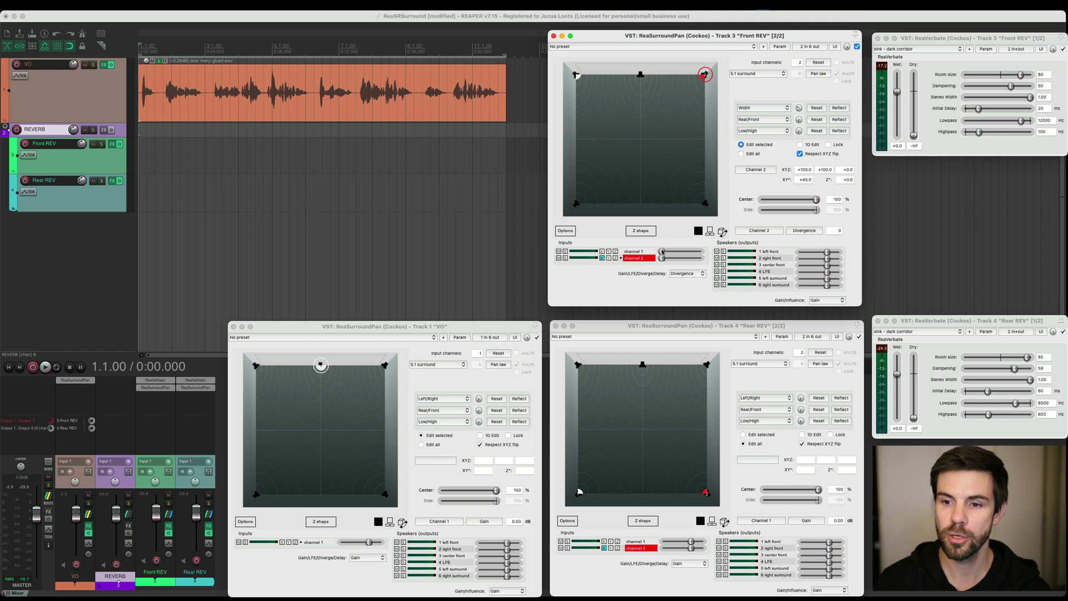
{"action": "left_click_drag", "start_coordinate": [662, 252], "coordinate": [686, 259]}
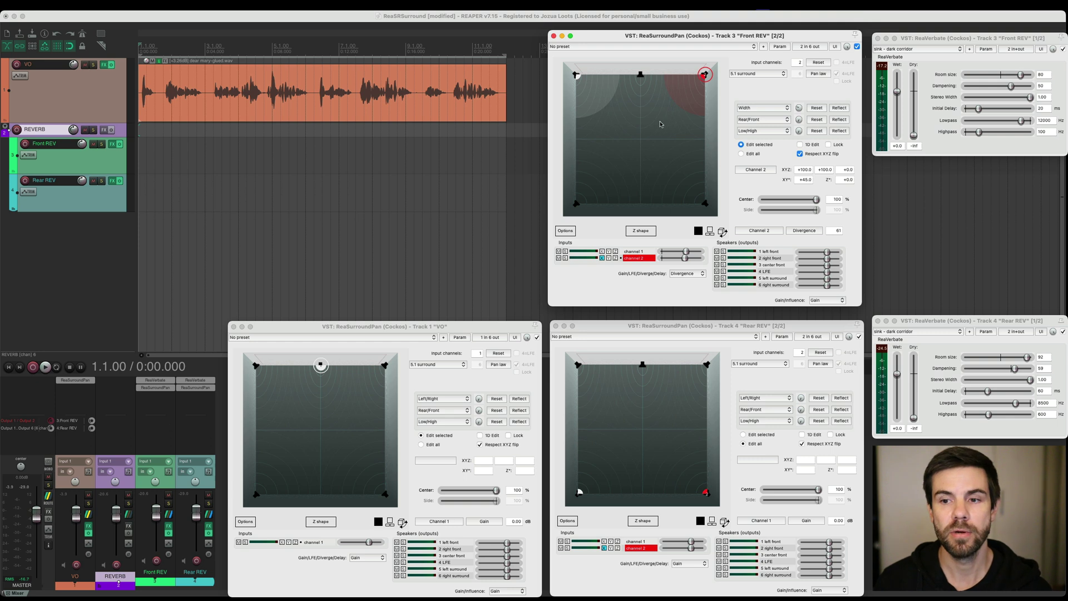
{"action": "left_click_drag", "start_coordinate": [682, 255], "coordinate": [697, 262]}
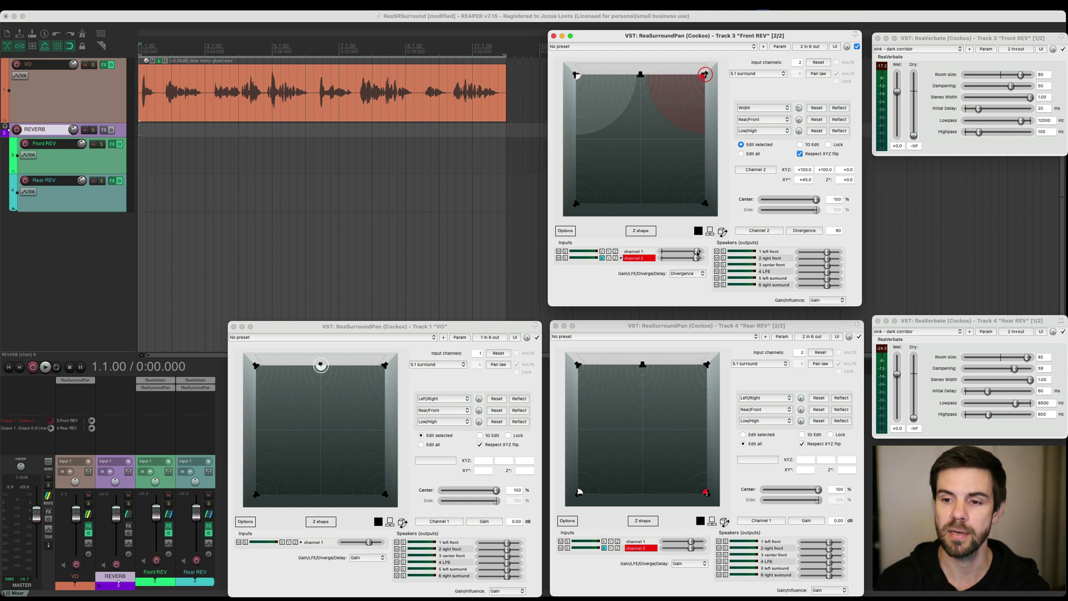
{"action": "left_click_drag", "start_coordinate": [697, 252], "coordinate": [648, 260]}
{"action": "left_click", "coordinate": [689, 273]}
{"action": "left_click", "coordinate": [679, 258]}
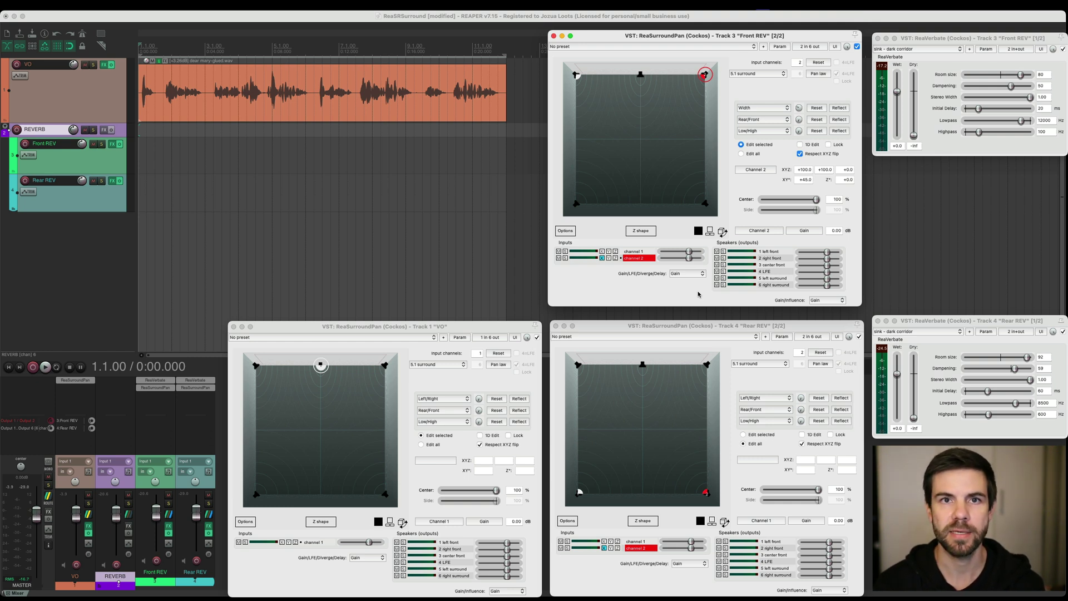
Open Render to File with Cmd+Alt+R, keeping Master mix as source and 6 channels.
{"action": "key", "text": "super+alt+r"}
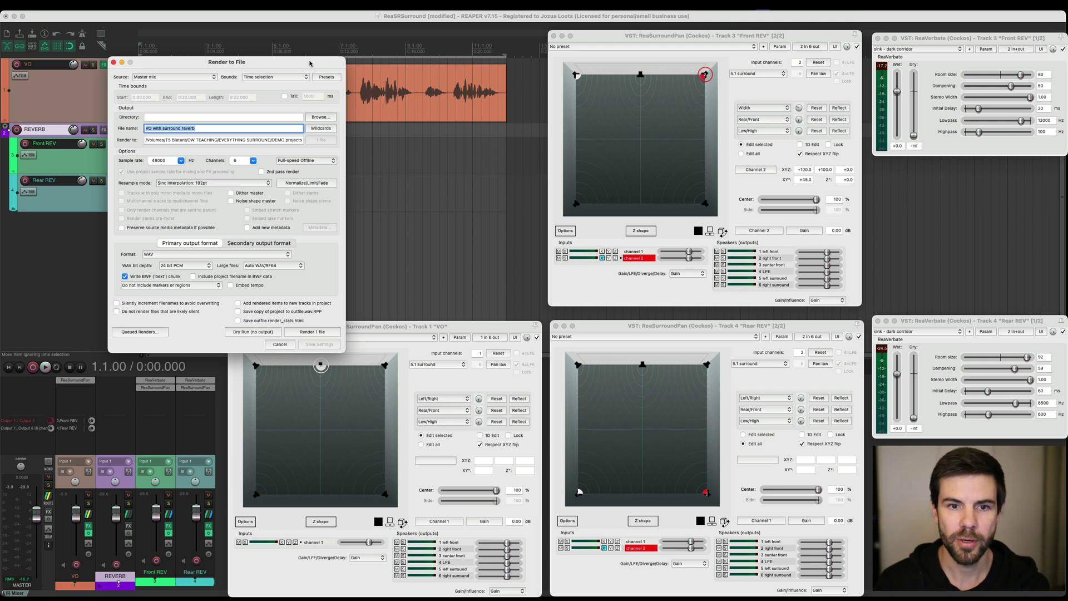
{"action": "left_click_drag", "start_coordinate": [312, 66], "coordinate": [395, 107]}
{"action": "left_click", "coordinate": [267, 119]}
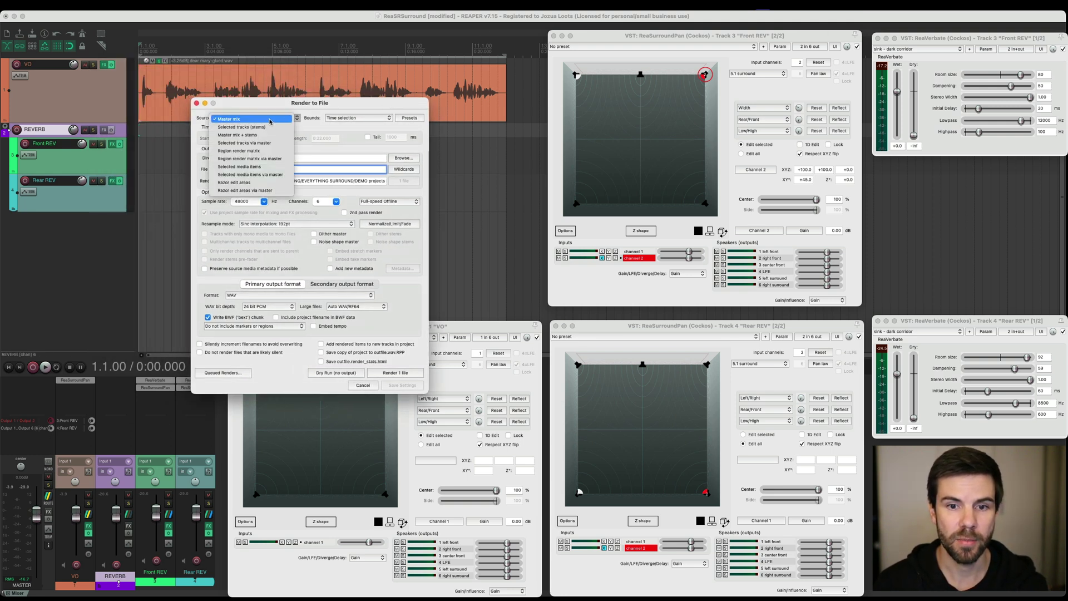
{"action": "left_click", "coordinate": [261, 118]}
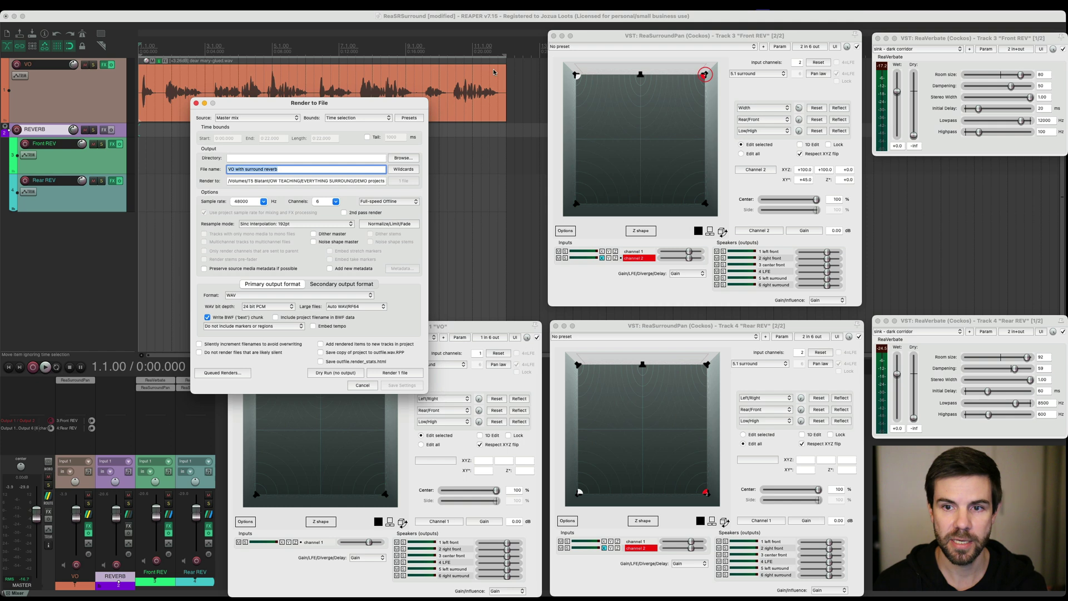
{"action": "left_click", "coordinate": [335, 202]}
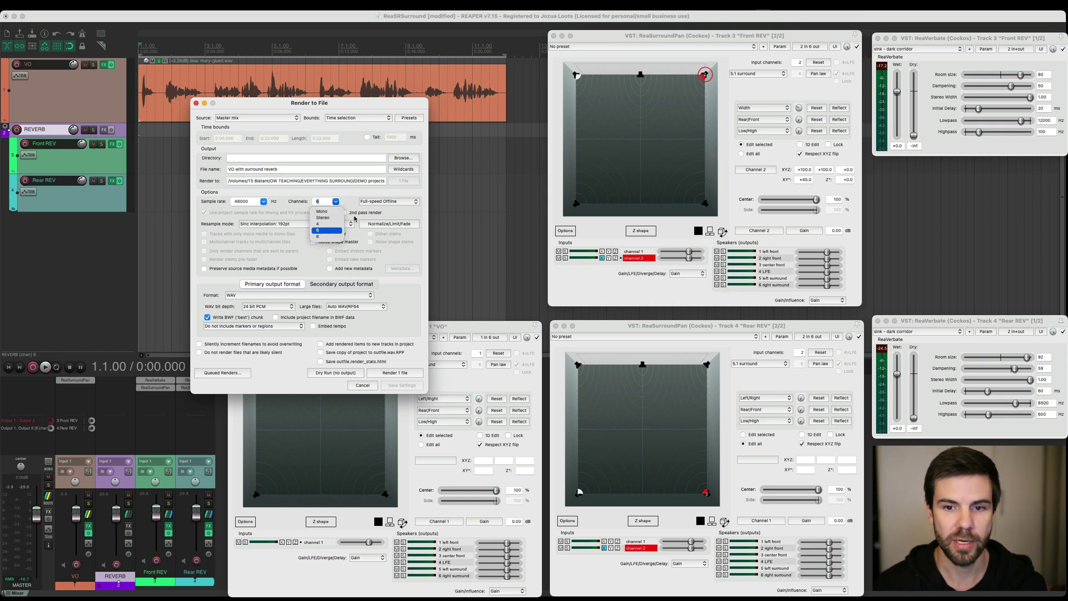
{"action": "left_click", "coordinate": [351, 201]}
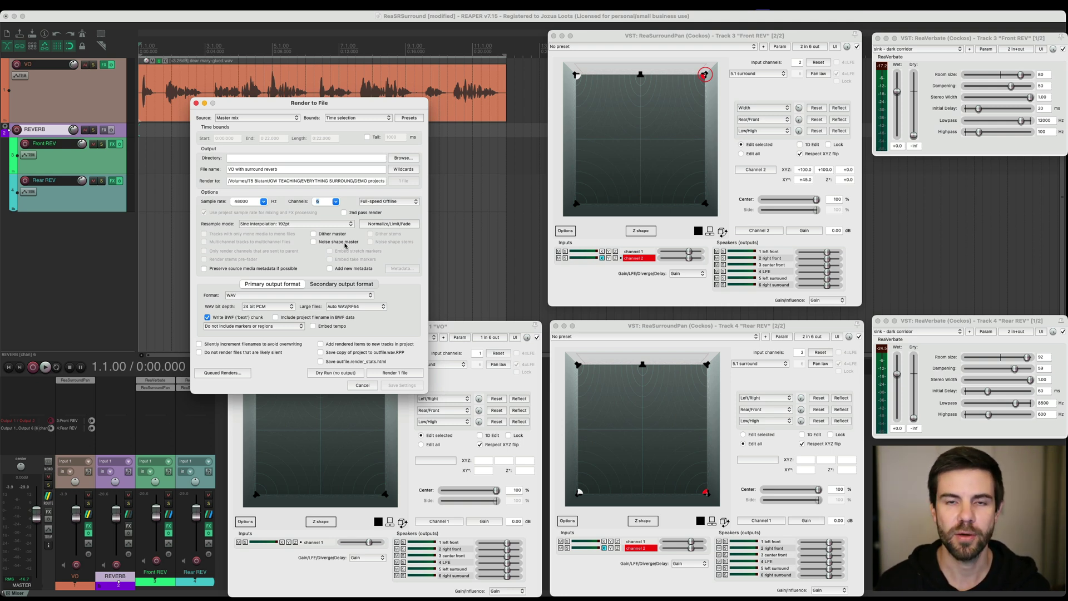
Render 'VO with surround reverb.wav' and close the finished render windows.
{"action": "left_click", "coordinate": [395, 373]}
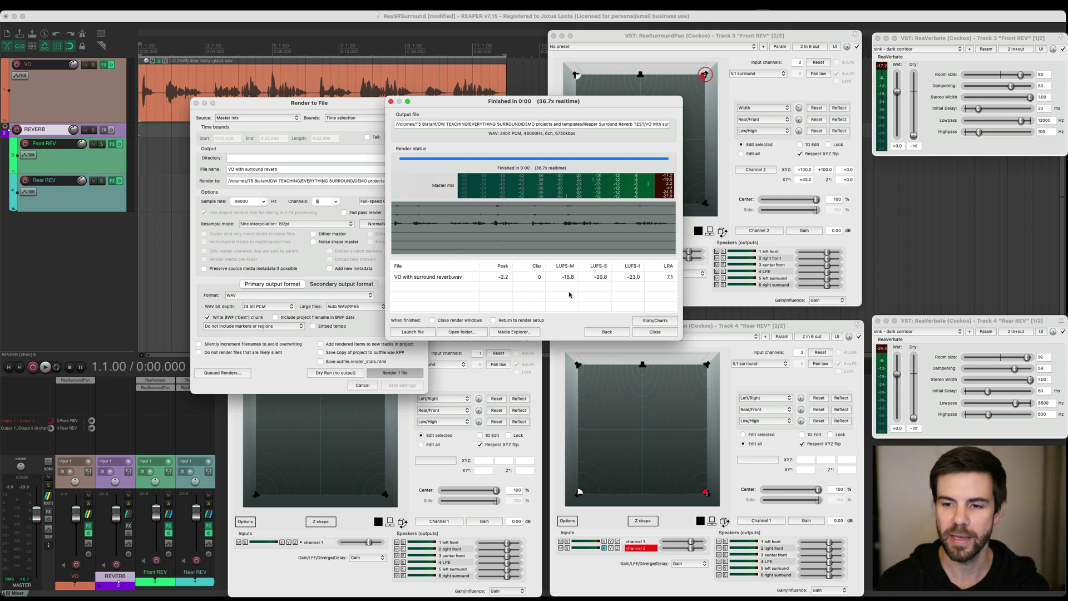
{"action": "left_click", "coordinate": [652, 332]}
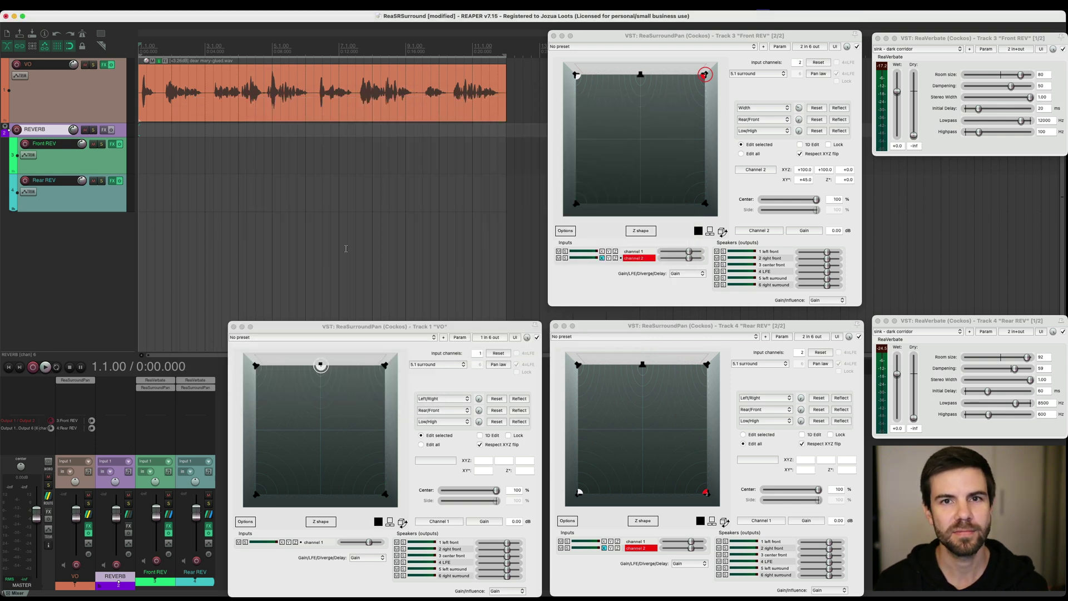